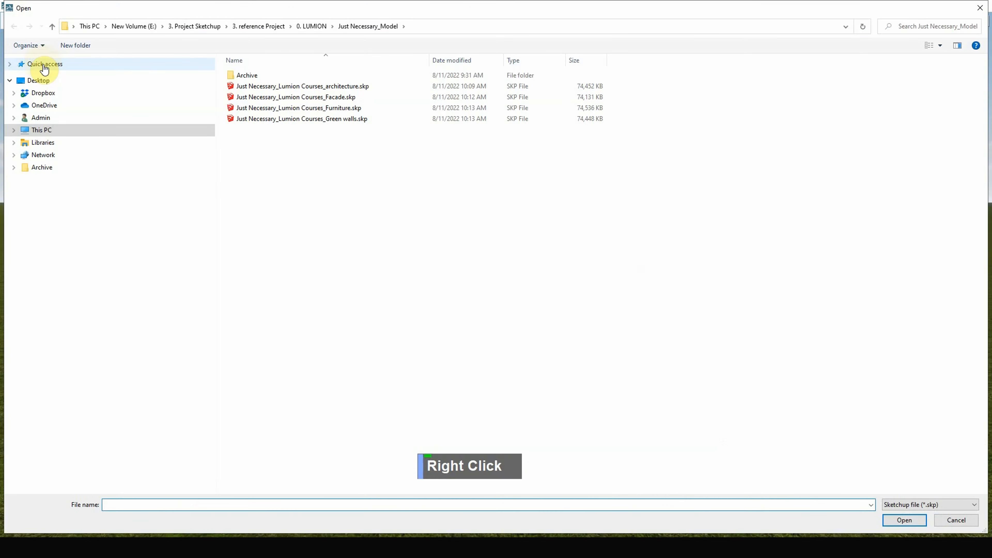
Step: Import Just Necessary_Lumion Courses_Furniture.skp and place the model in the scene
{"action": "double_click", "coordinate": [336, 107]}
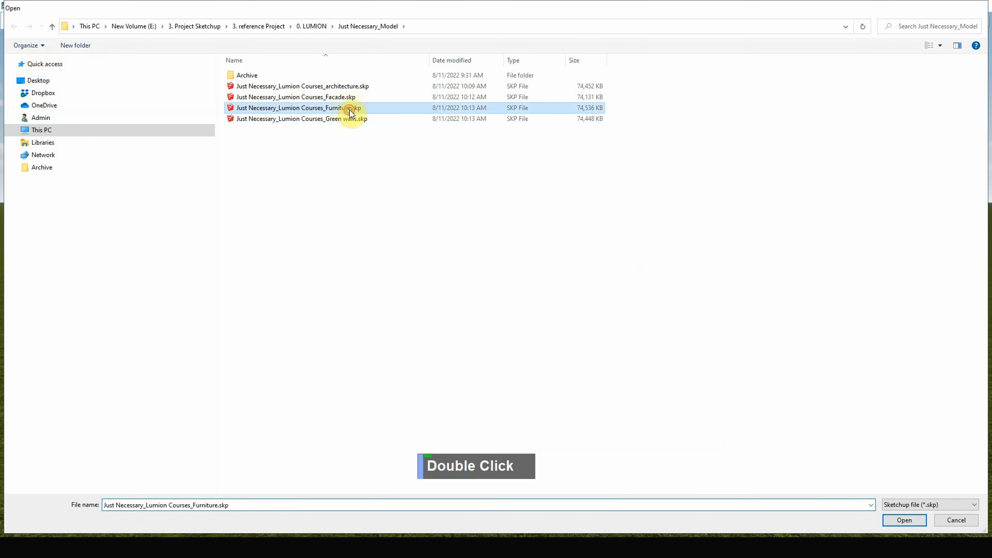
{"action": "left_click", "coordinate": [647, 376]}
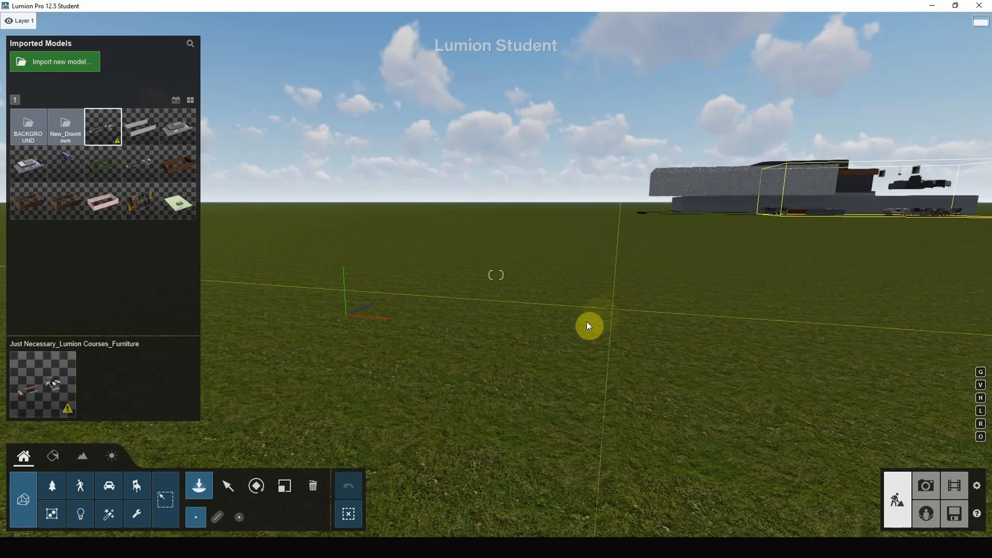
{"action": "left_click", "coordinate": [705, 335]}
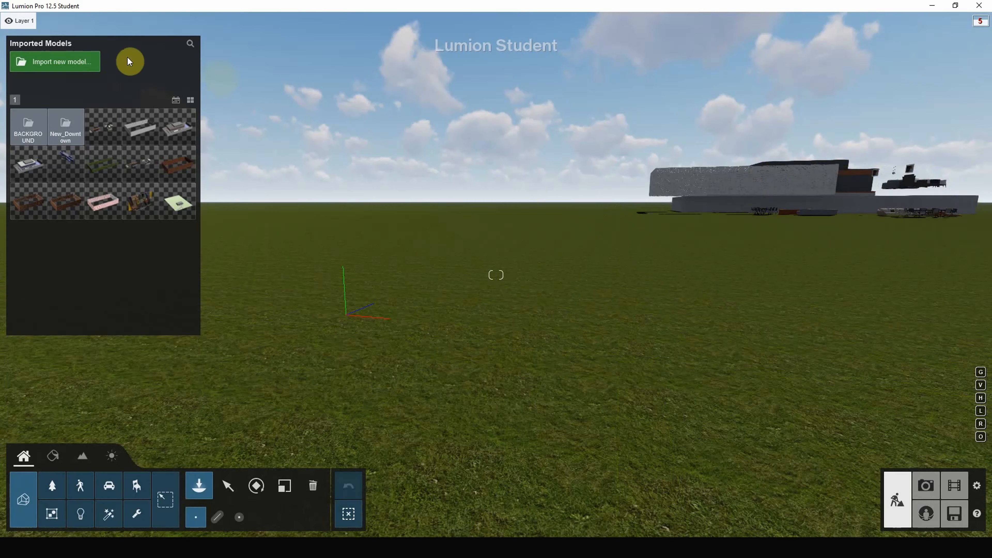
Step: Import Just Necessary_Lumion Courses_Green walls.skp, place it in the scene and select the placed model
{"action": "left_click", "coordinate": [66, 62]}
{"action": "double_click", "coordinate": [303, 118]}
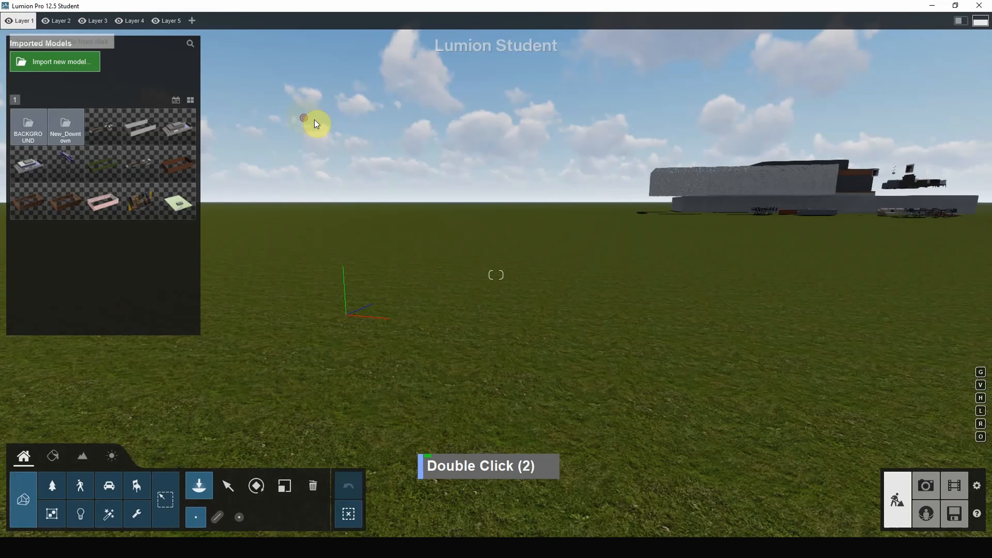
{"action": "left_click", "coordinate": [636, 379]}
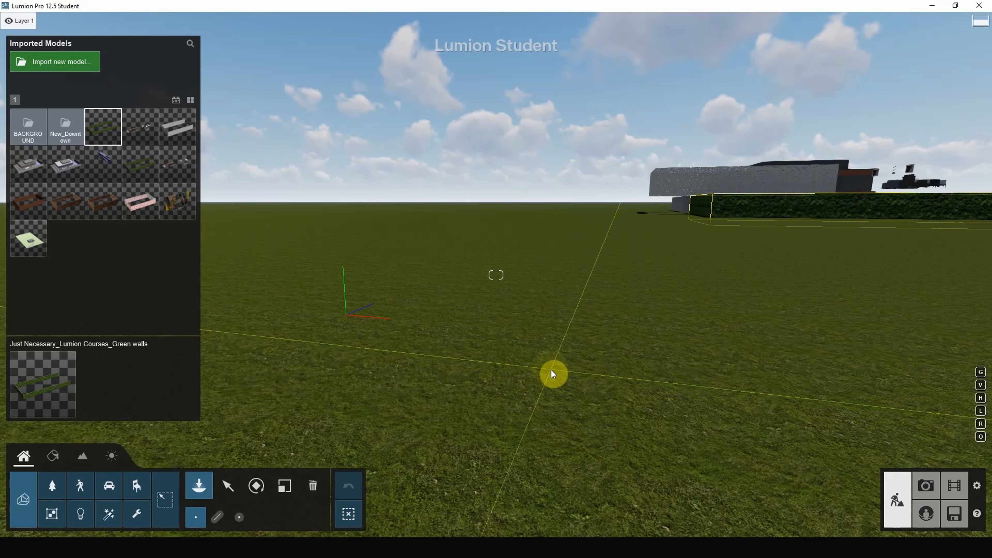
{"action": "left_click", "coordinate": [552, 370]}
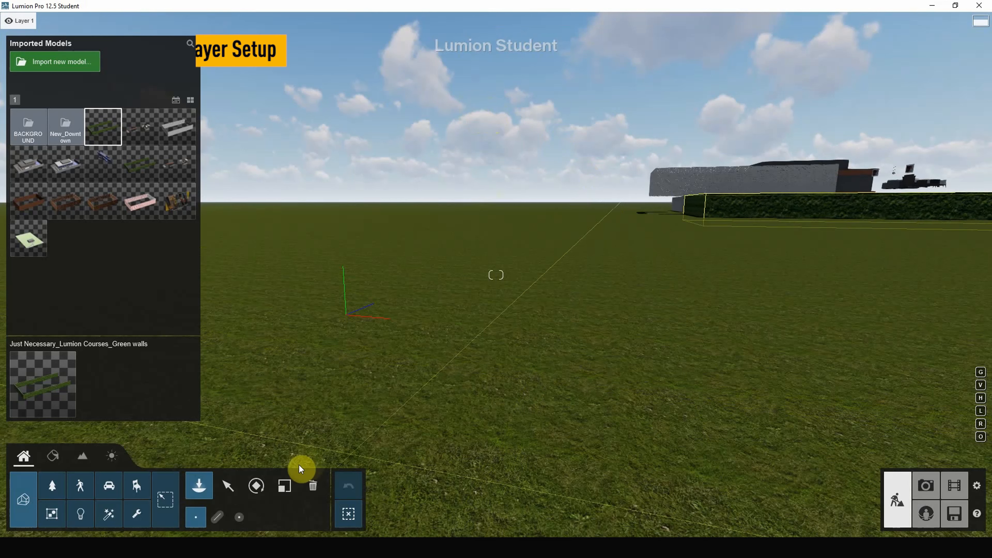
{"action": "left_click", "coordinate": [234, 487]}
{"action": "right_click_drag", "start_coordinate": [480, 260], "coordinate": [521, 230]}
Step: Rename Layer 1 to Architecture
{"action": "mouse_move", "coordinate": [2, 30]}
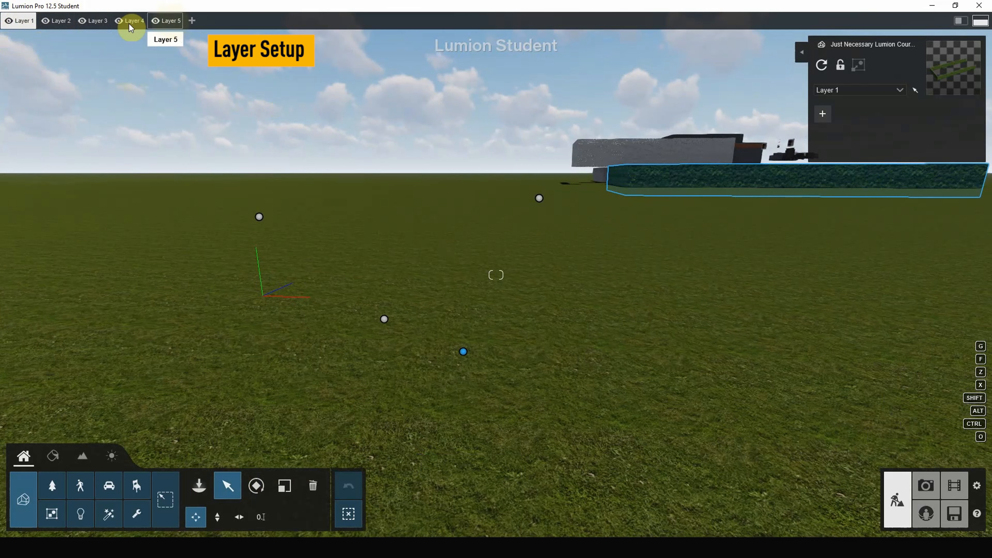
{"action": "left_click", "coordinate": [24, 21]}
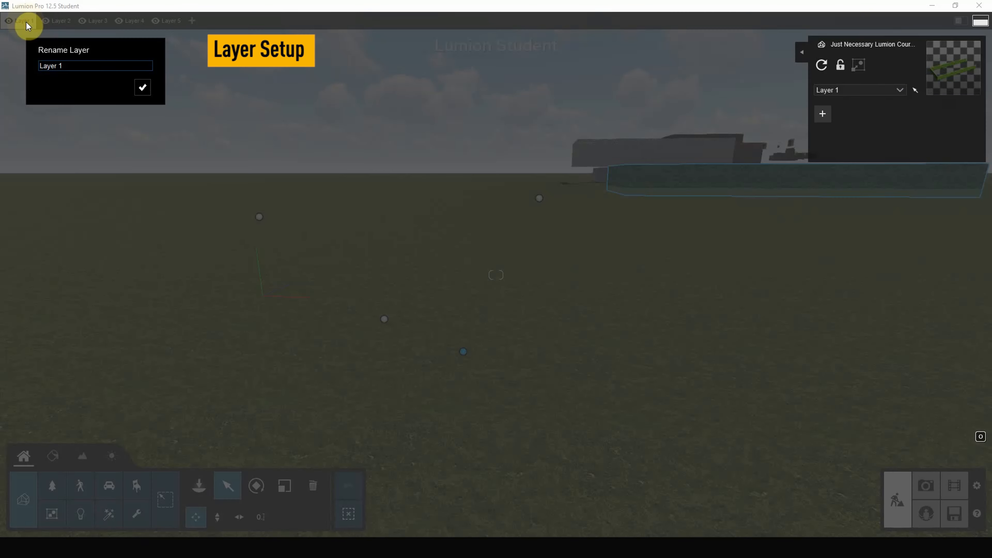
{"action": "left_click", "coordinate": [66, 66]}
{"action": "left_click_drag", "start_coordinate": [67, 66], "coordinate": [8, 62]}
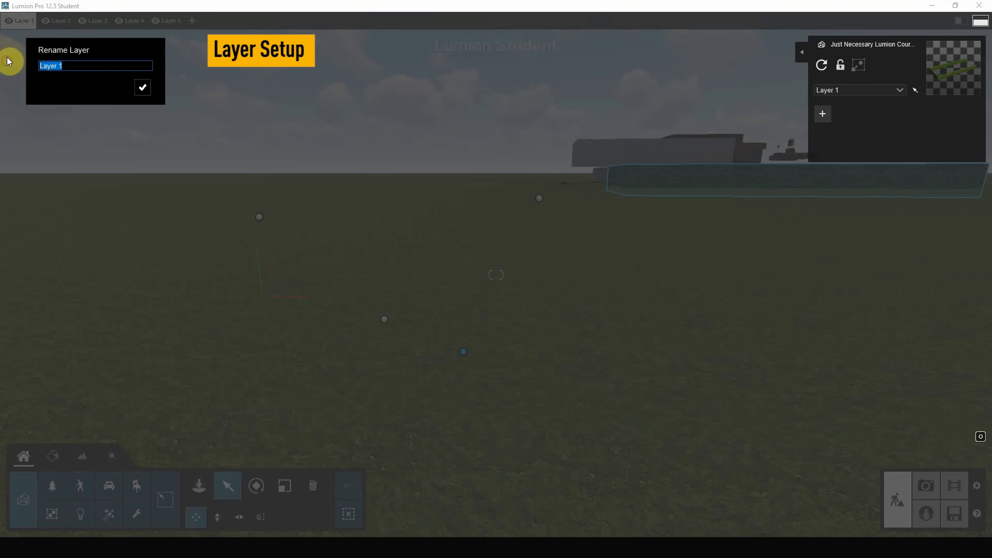
{"action": "type", "text": "aRCHI"}
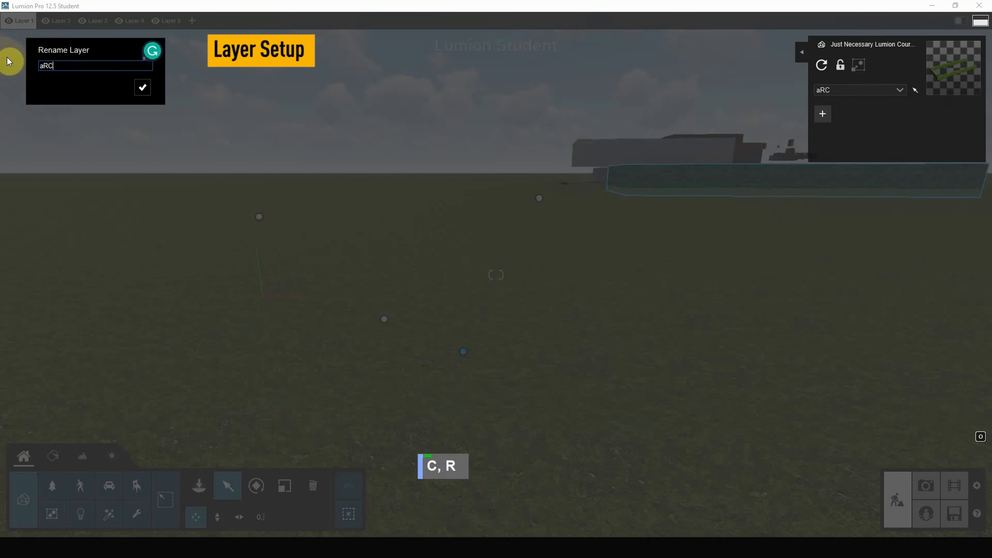
{"action": "key", "text": "BackSpace"}
{"action": "key", "text": "BackSpace"}
{"action": "key", "text": "BackSpace"}
{"action": "key", "text": "BackSpace"}
{"action": "key", "text": "BackSpace"}
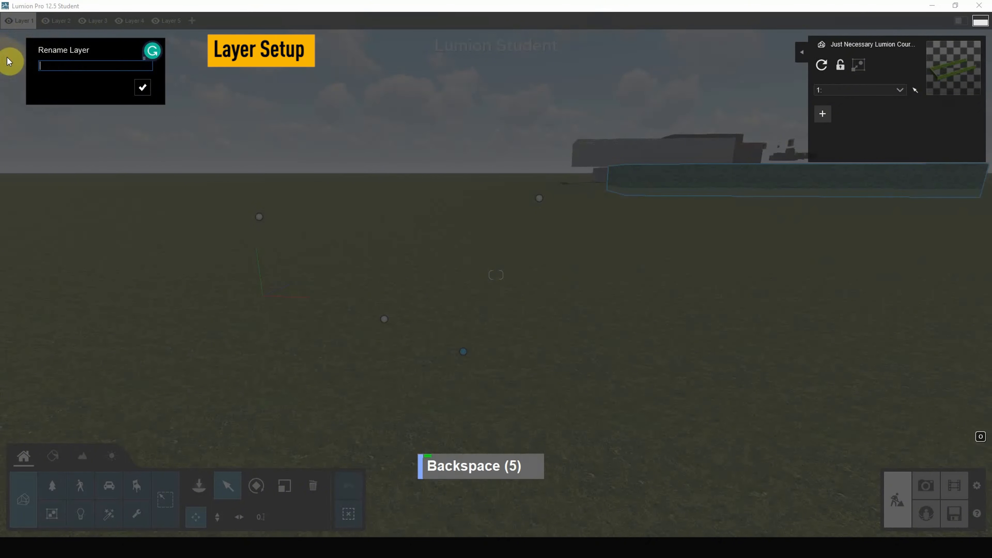
{"action": "key", "text": "Caps_Lock"}
{"action": "key", "text": "Caps_Lock"}
{"action": "key", "text": "Caps_Lock"}
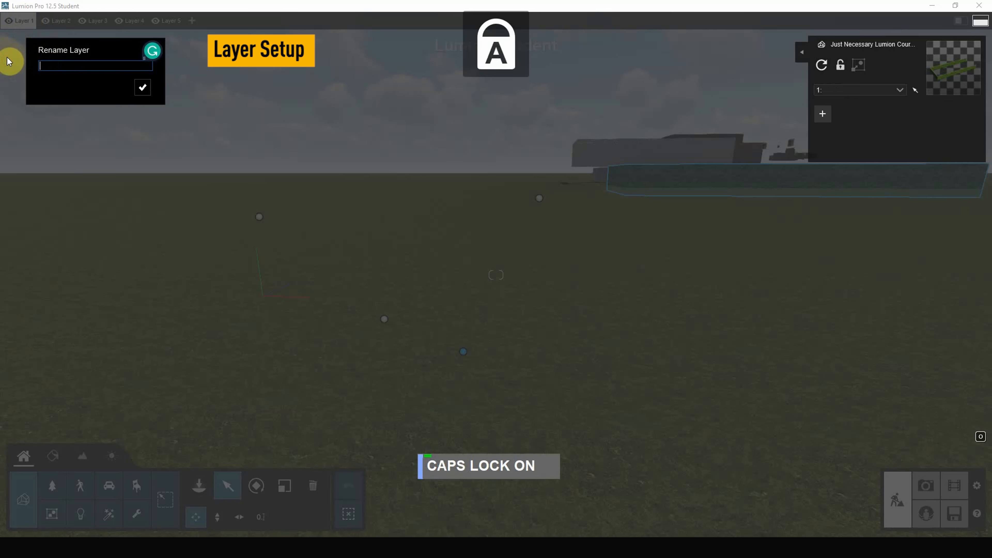
{"action": "type", "text": "a"}
{"action": "key", "text": "BackSpace"}
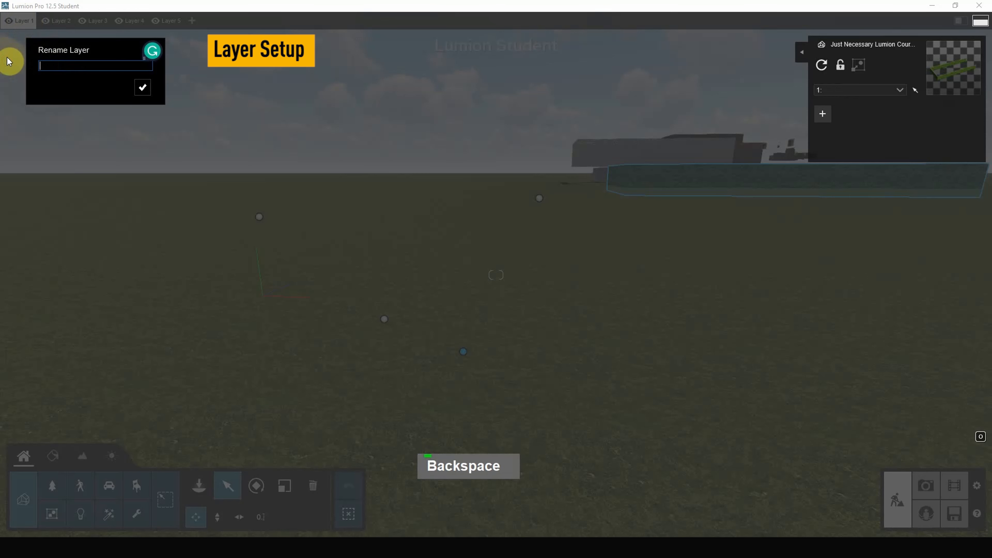
{"action": "key", "text": "Caps_Lock"}
{"action": "type", "text": "A"}
{"action": "key", "text": "Caps_Lock"}
{"action": "type", "text": "rch"}
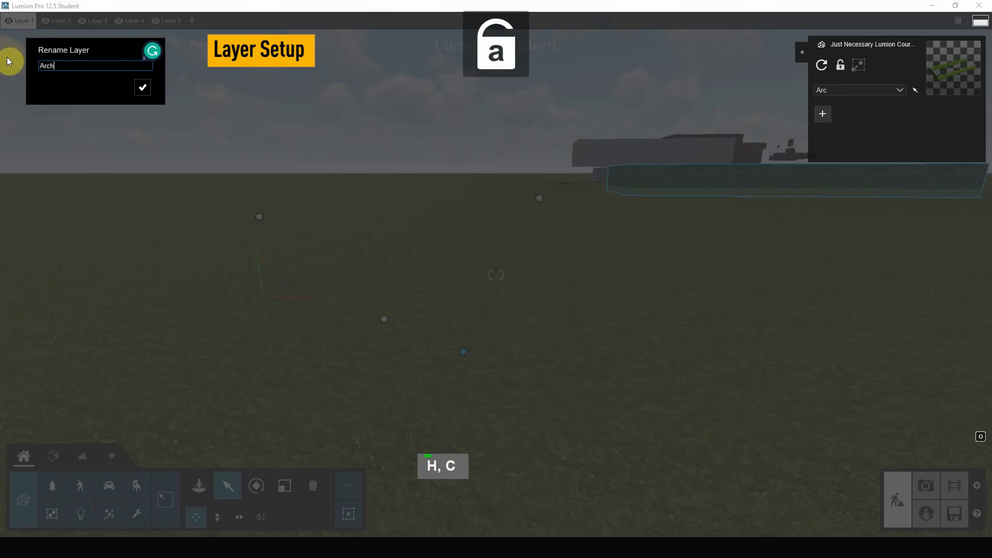
{"action": "type", "text": "itecture"}
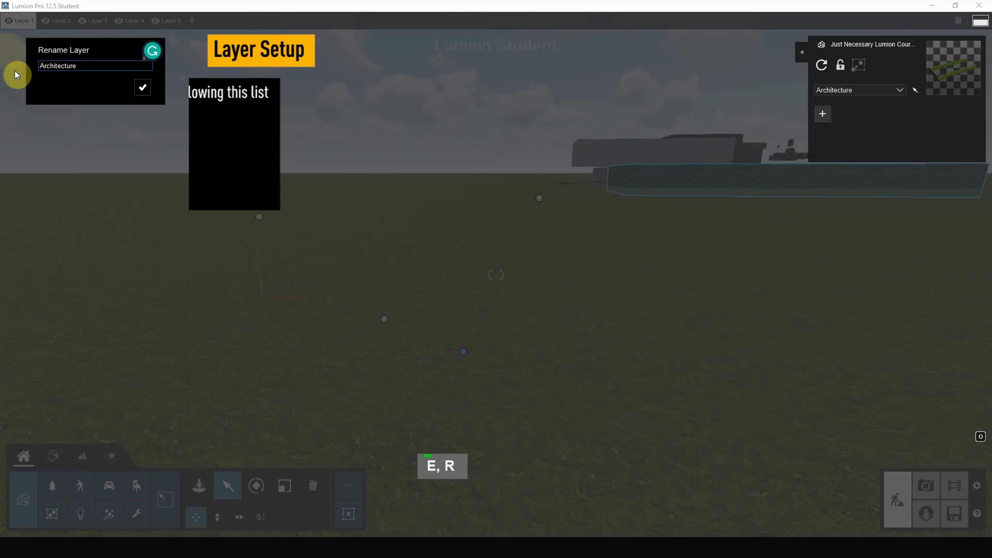
{"action": "left_click", "coordinate": [143, 88]}
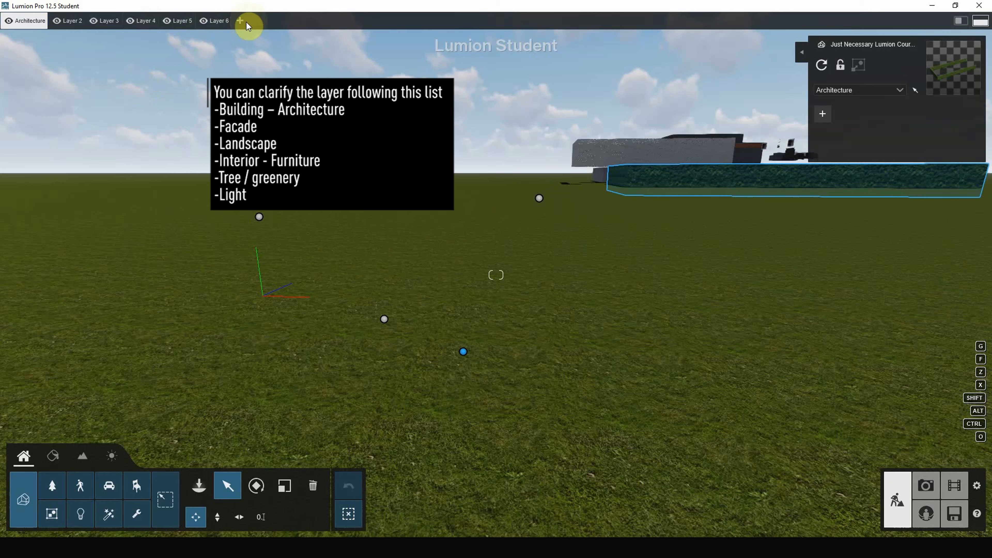
Step: Add another layer to the scene and rename Layer 2 to Facade
{"action": "left_click", "coordinate": [242, 22]}
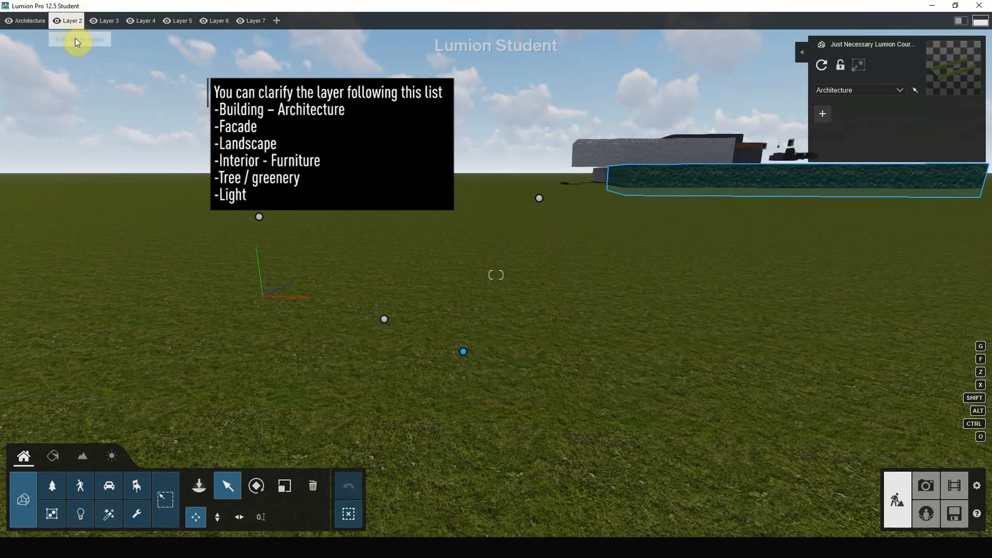
{"action": "left_click", "coordinate": [71, 21]}
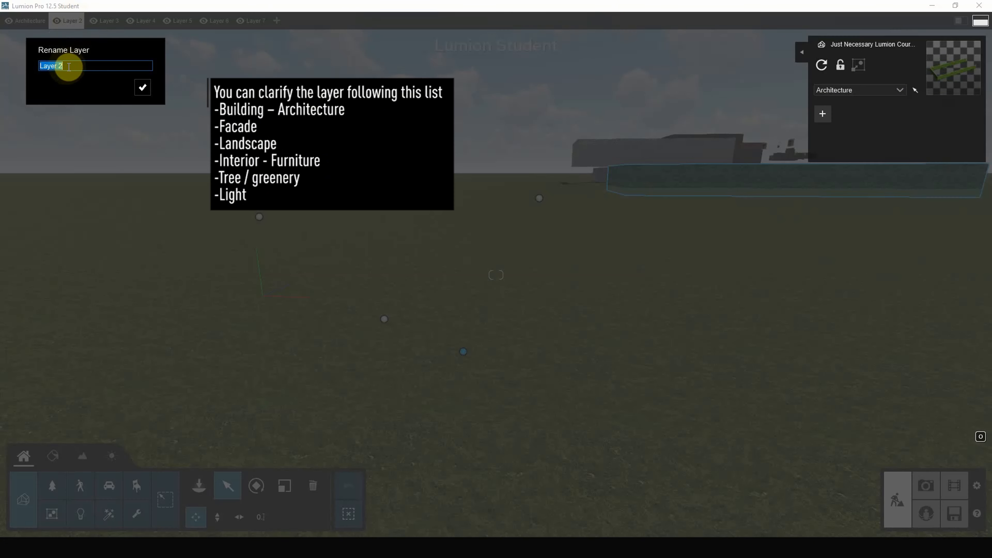
{"action": "type", "text": "Face"}
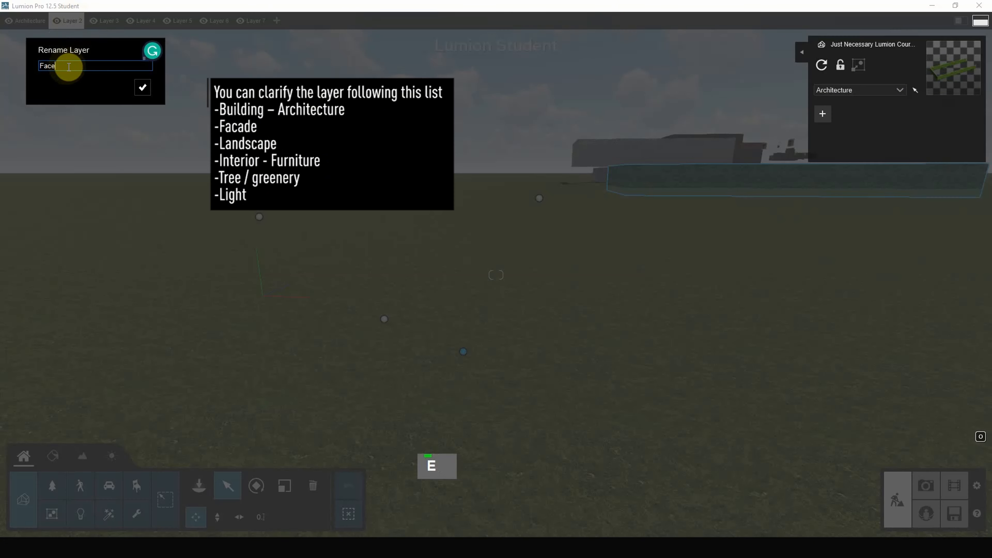
{"action": "key", "text": "BackSpace"}
{"action": "type", "text": "dae"}
{"action": "key", "text": "BackSpace"}
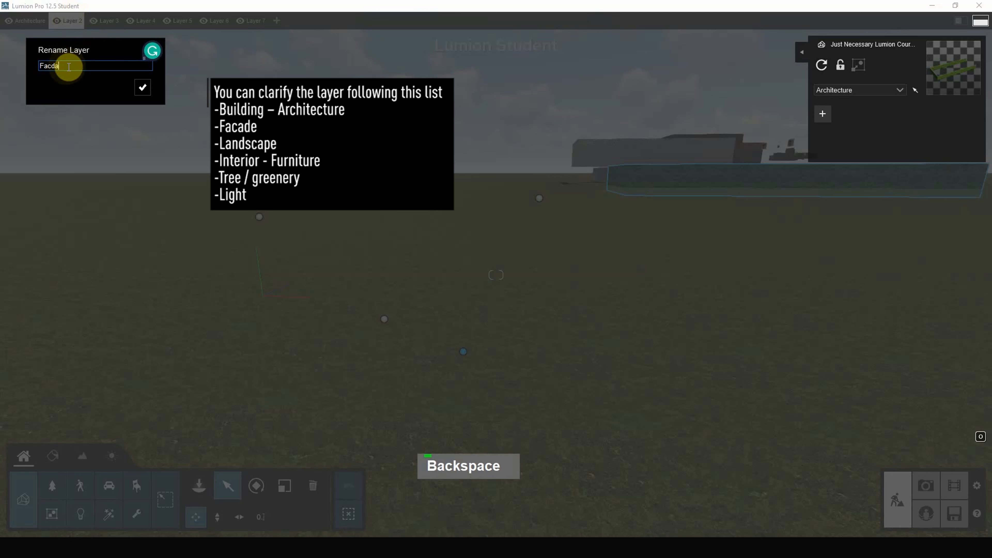
{"action": "key", "text": "BackSpace"}
{"action": "key", "text": "BackSpace"}
{"action": "type", "text": "ade"}
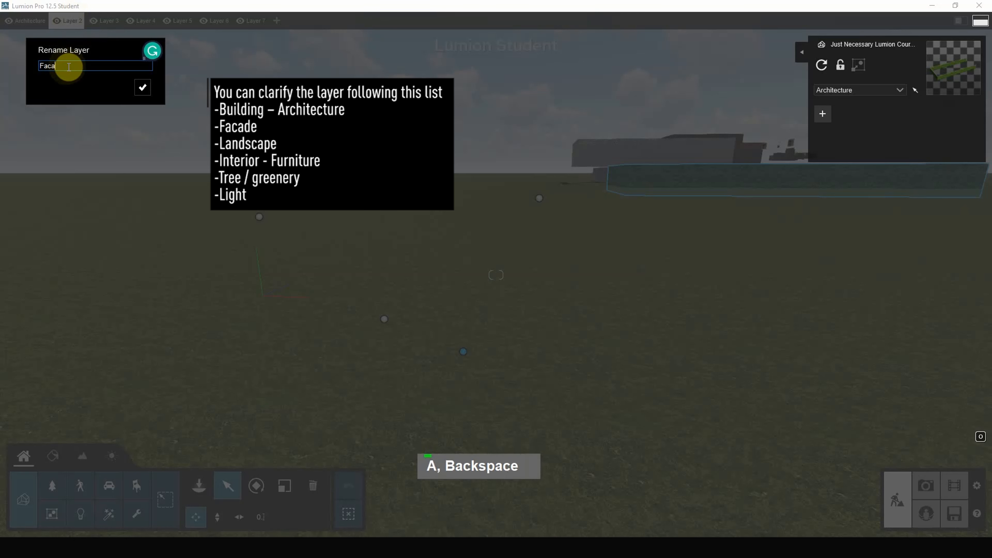
{"action": "left_click", "coordinate": [147, 87]}
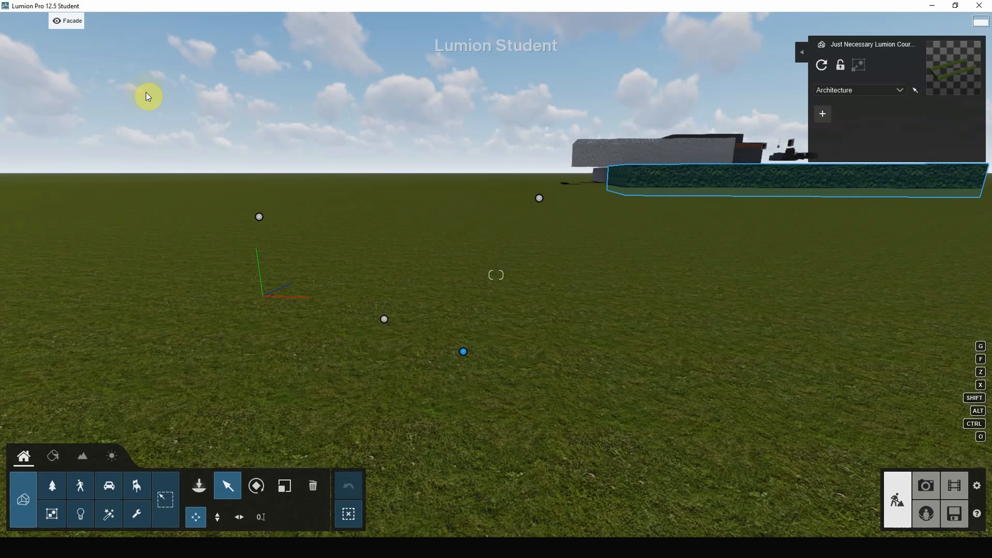
Step: Rename Layer 3 to Furniture
{"action": "mouse_move", "coordinate": [67, 7]}
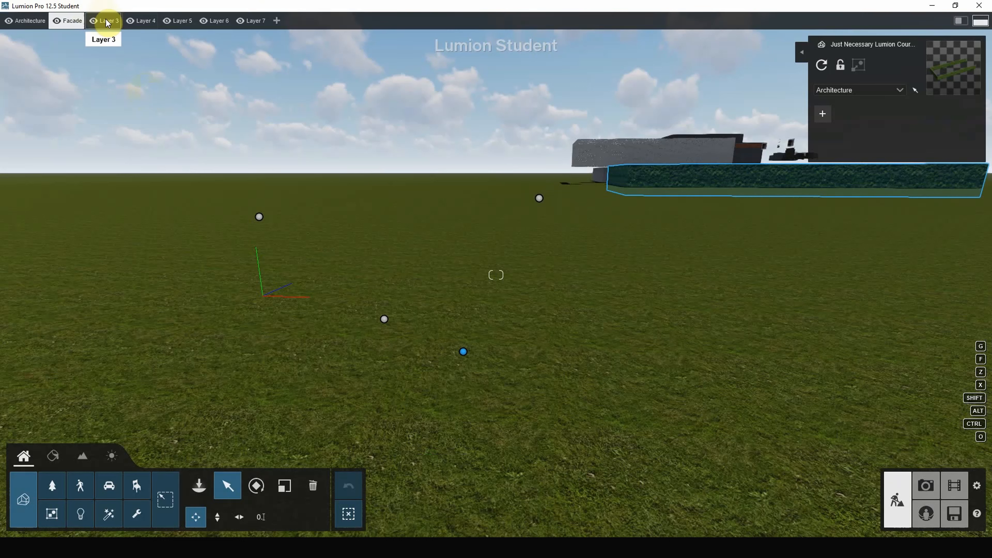
{"action": "left_click", "coordinate": [106, 22]}
{"action": "left_click", "coordinate": [109, 22]}
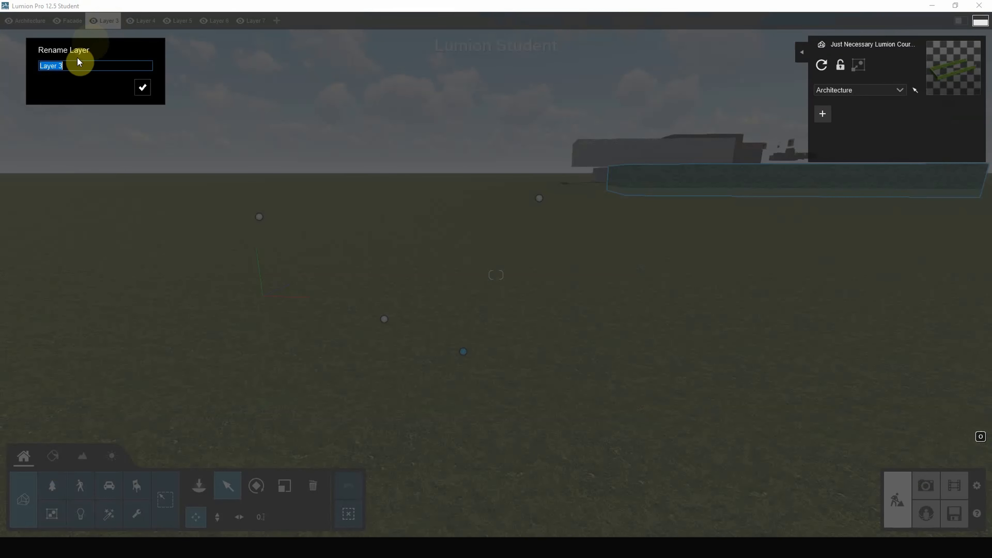
{"action": "type", "text": "Fur"}
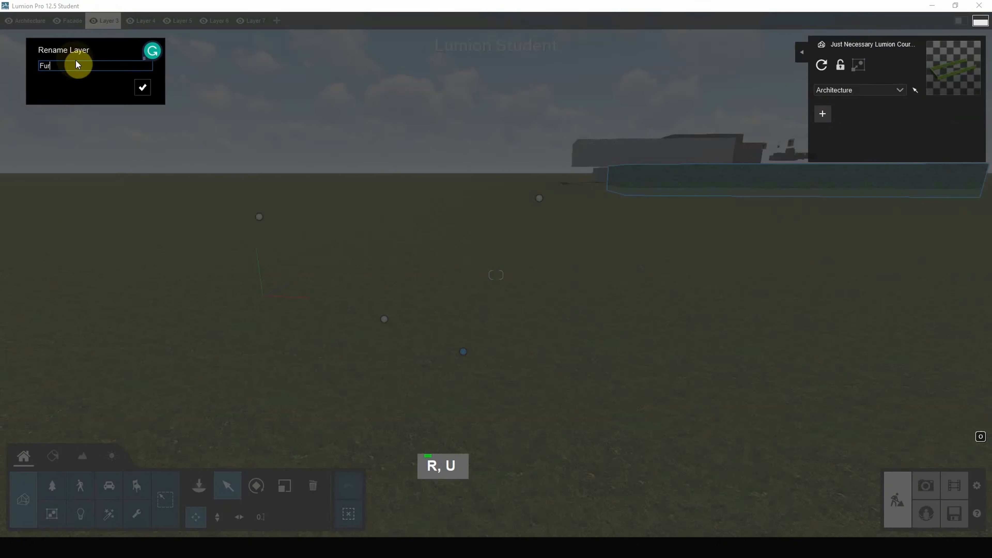
{"action": "type", "text": "niture"}
{"action": "left_click", "coordinate": [143, 87]}
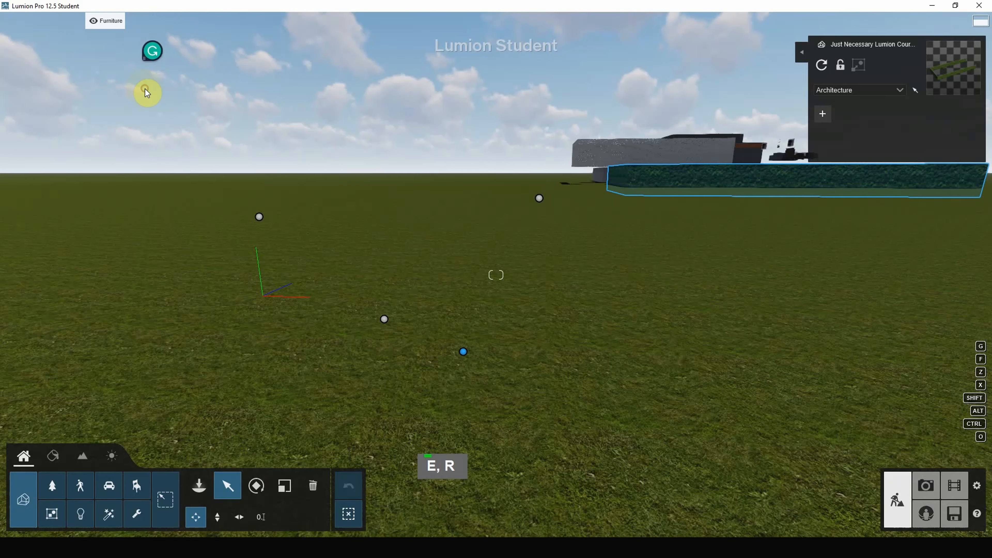
Step: Rename Layer 4 to Green - Tree
{"action": "left_click", "coordinate": [148, 23]}
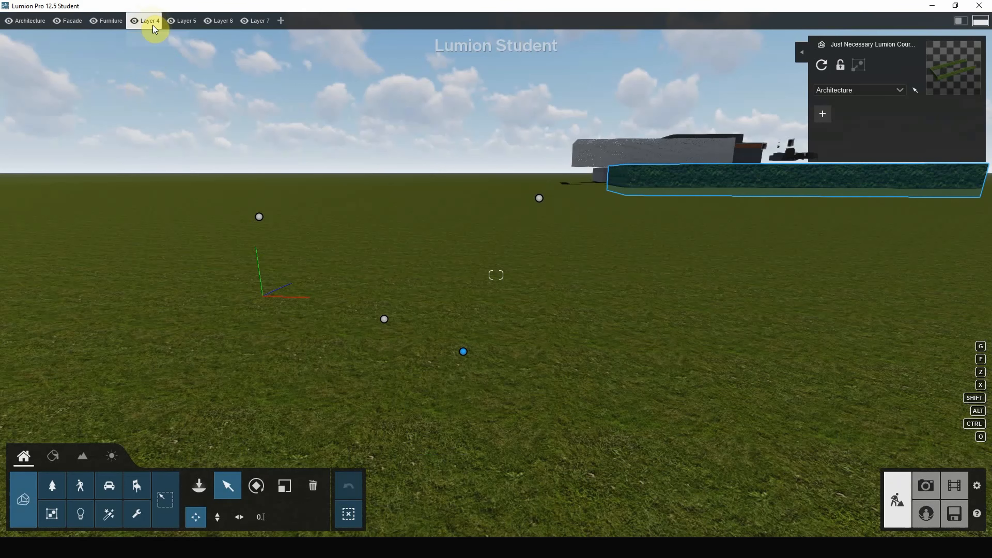
{"action": "left_click", "coordinate": [151, 25]}
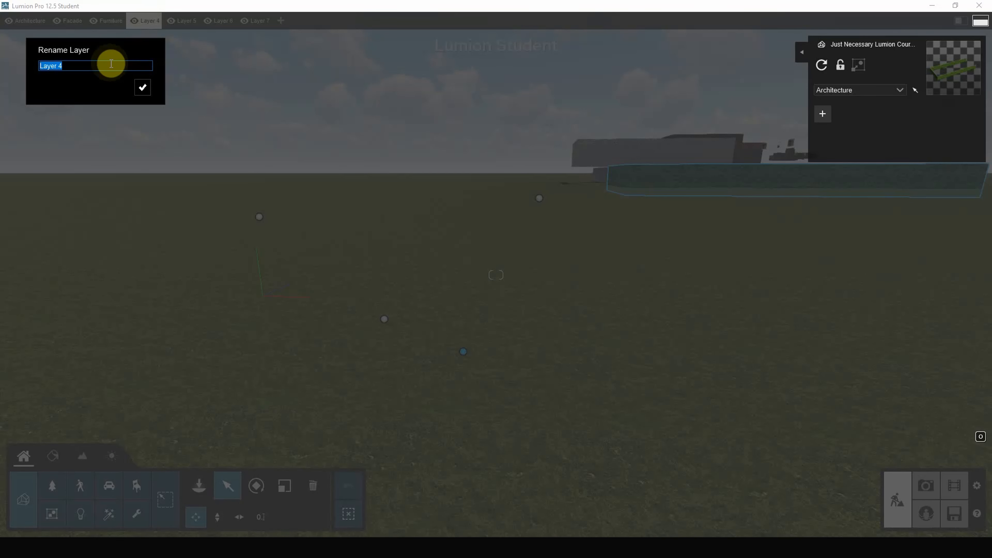
{"action": "type", "text": "Greee"}
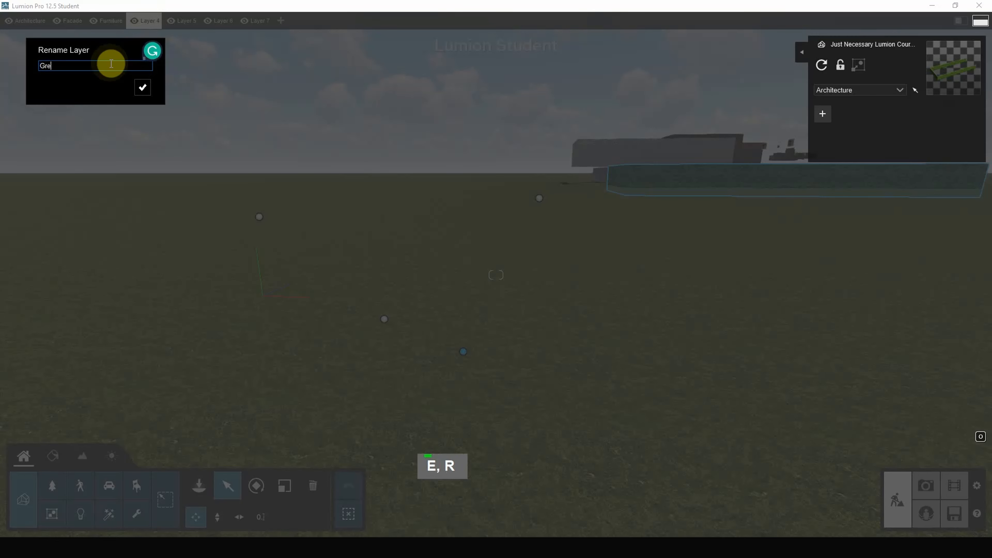
{"action": "key", "text": "BackSpace"}
{"action": "type", "text": "n"}
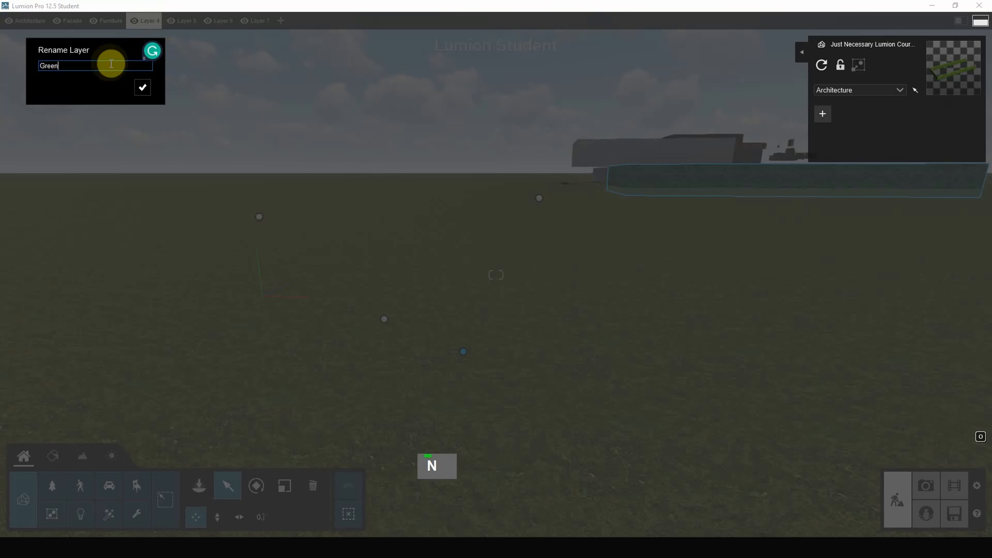
{"action": "type", "text": " - Tree"}
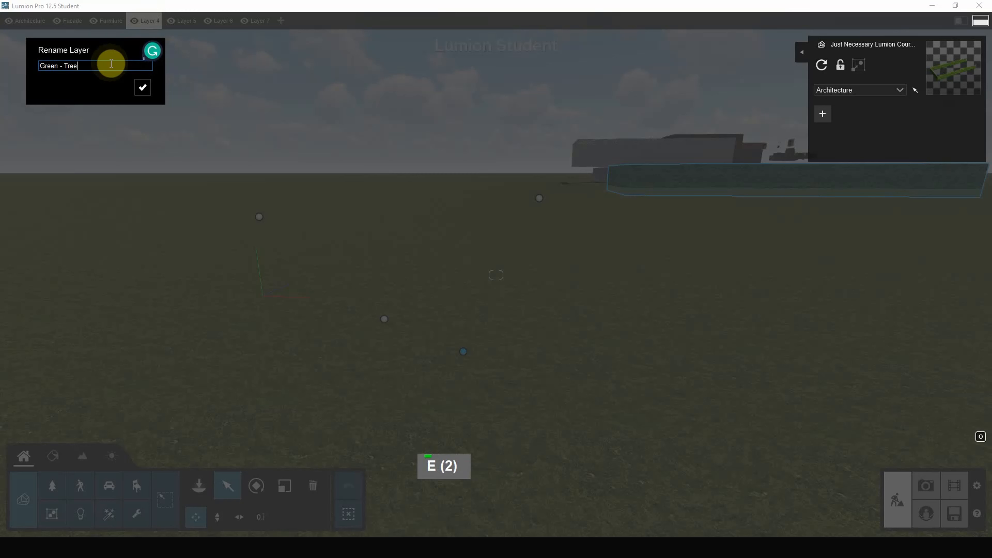
{"action": "left_click", "coordinate": [148, 89]}
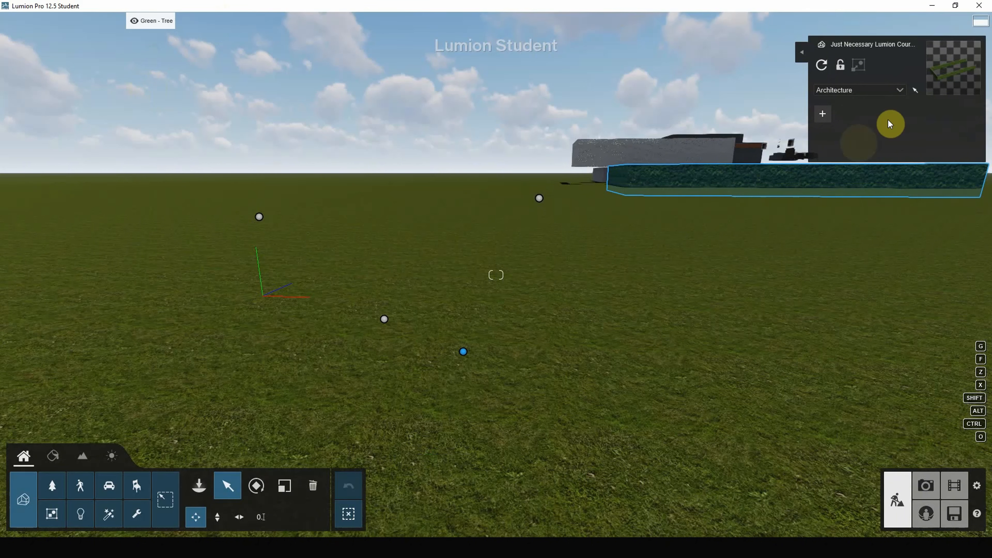
Step: Hide the Architecture layer and show it again to check which models it contains
{"action": "right_click_drag", "start_coordinate": [580, 260], "coordinate": [580, 258]}
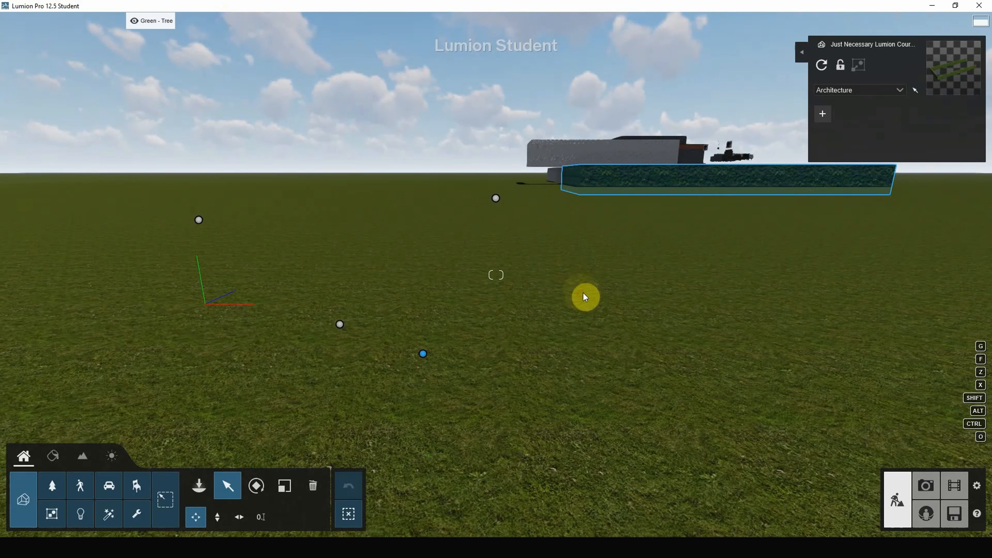
{"action": "mouse_move", "coordinate": [5, 42]}
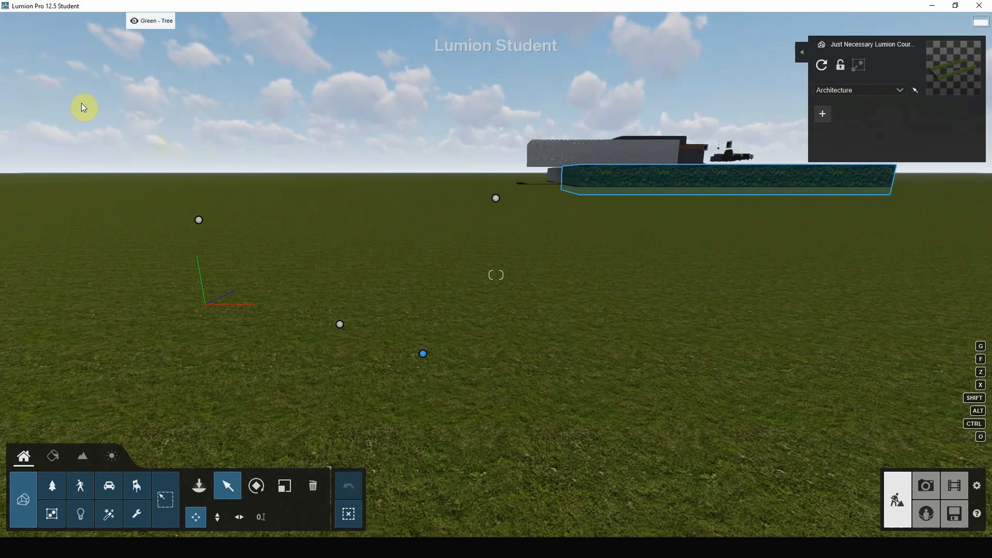
{"action": "left_click", "coordinate": [7, 21]}
{"action": "left_click", "coordinate": [7, 22]}
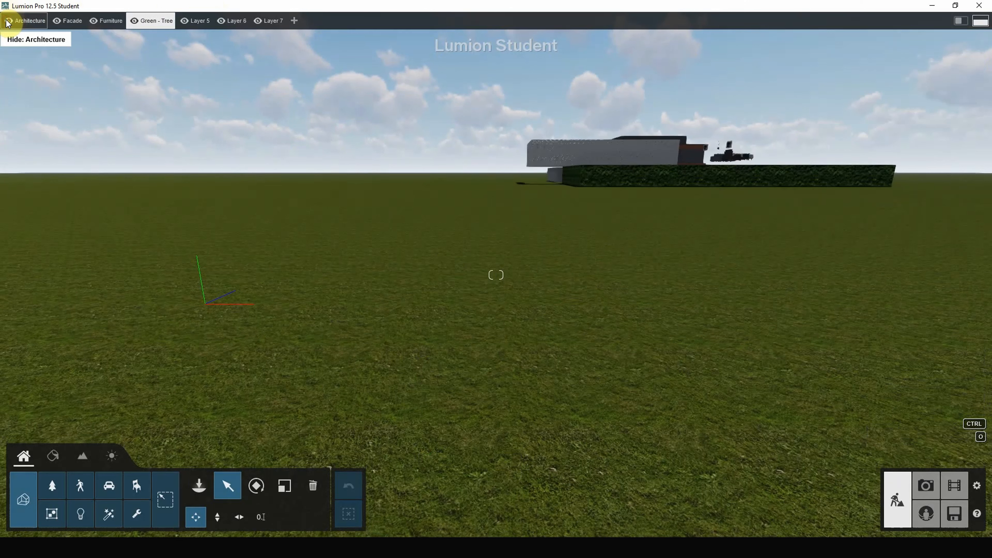
Step: Toggle the Architecture layer's visibility off and on once more and shift the main house model to another spot on the ground
{"action": "left_click", "coordinate": [8, 22]}
{"action": "left_click", "coordinate": [8, 23]}
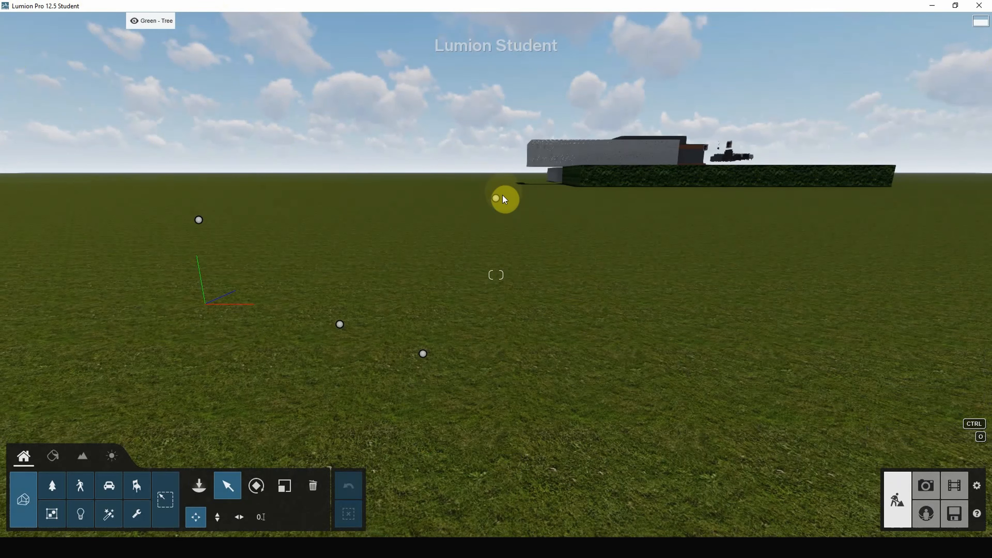
{"action": "left_click_drag", "start_coordinate": [503, 200], "coordinate": [391, 251]}
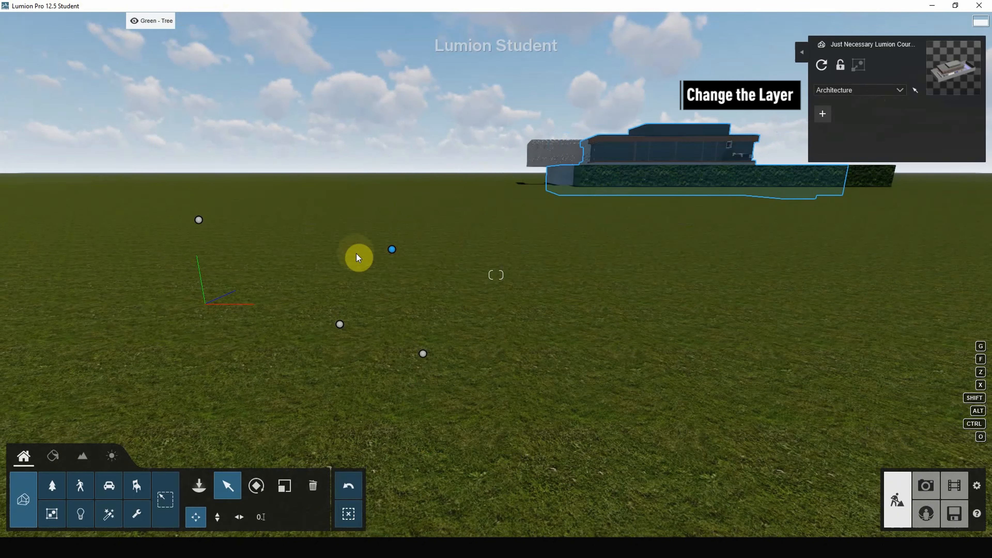
Step: Move the perforated facade model slightly and assign it to the Facade layer
{"action": "left_click", "coordinate": [199, 220]}
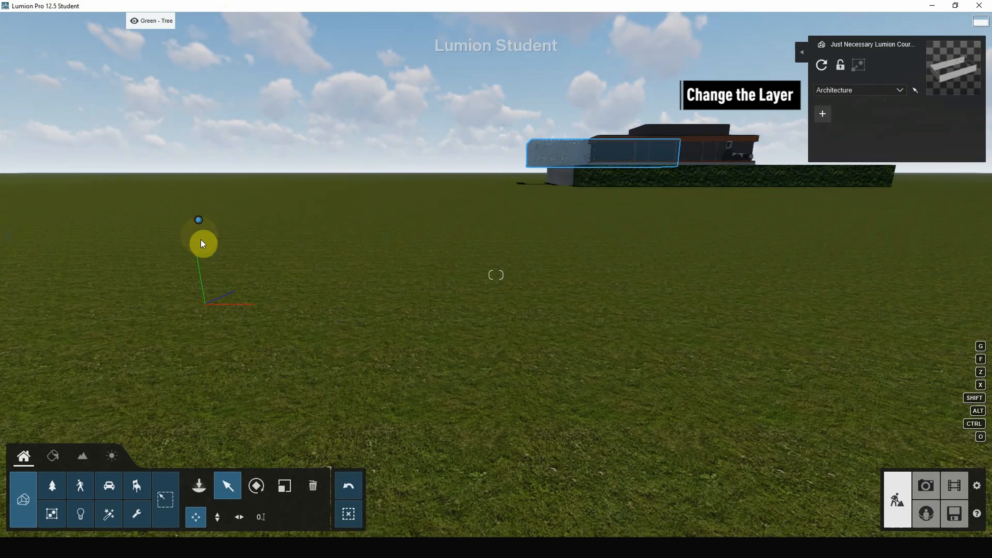
{"action": "left_click_drag", "start_coordinate": [202, 243], "coordinate": [196, 253]}
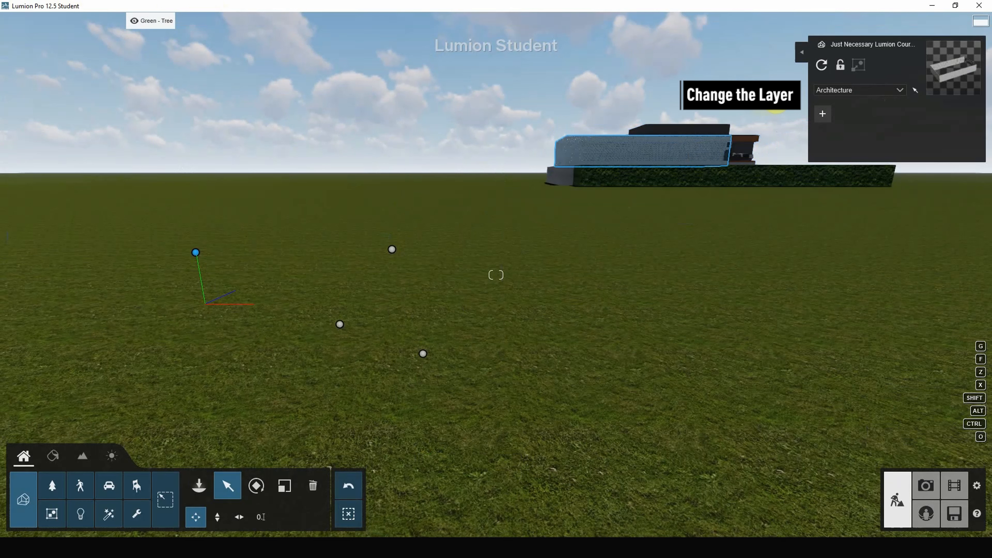
{"action": "left_click", "coordinate": [900, 93]}
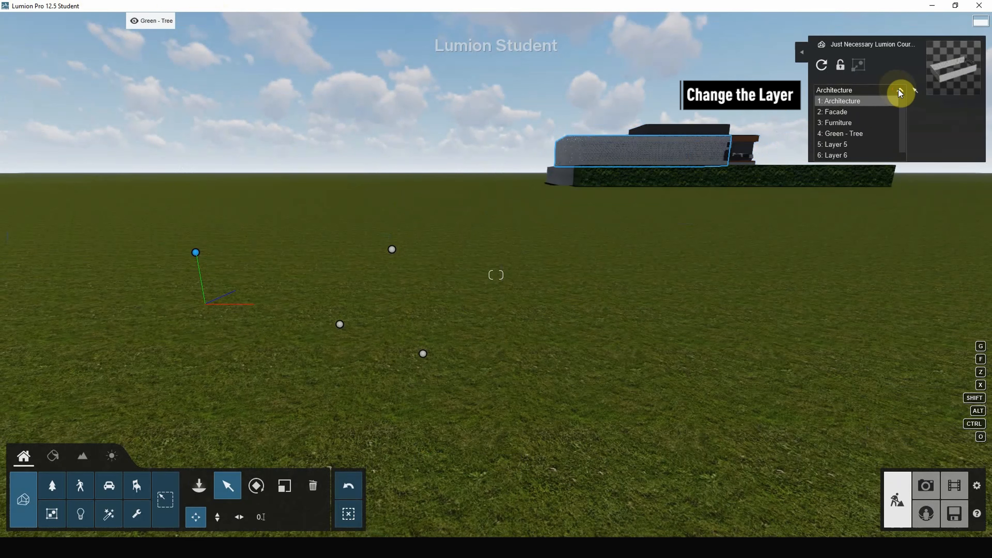
{"action": "left_click", "coordinate": [854, 115]}
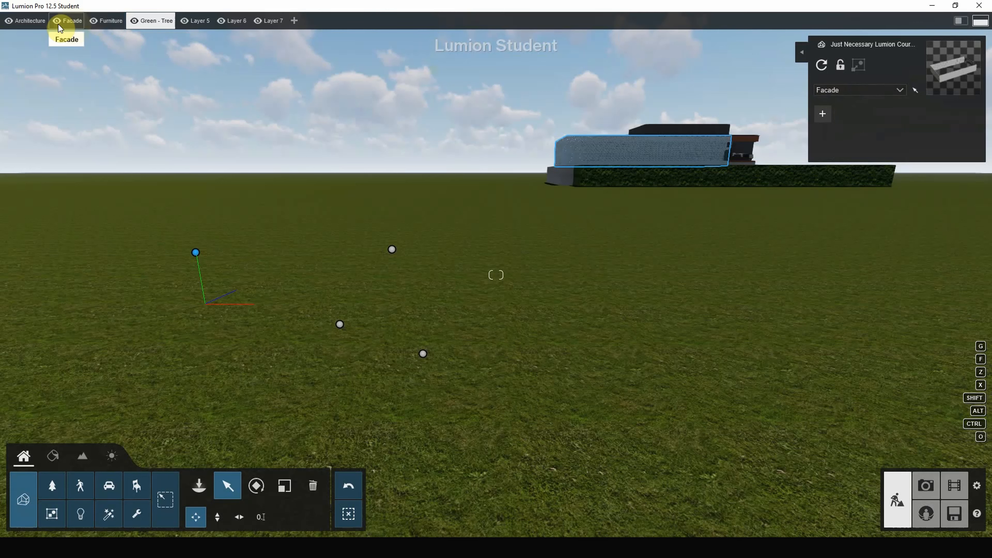
Step: Hide and show the Facade layer to check which model it contains
{"action": "left_click", "coordinate": [57, 22]}
{"action": "left_click", "coordinate": [57, 22]}
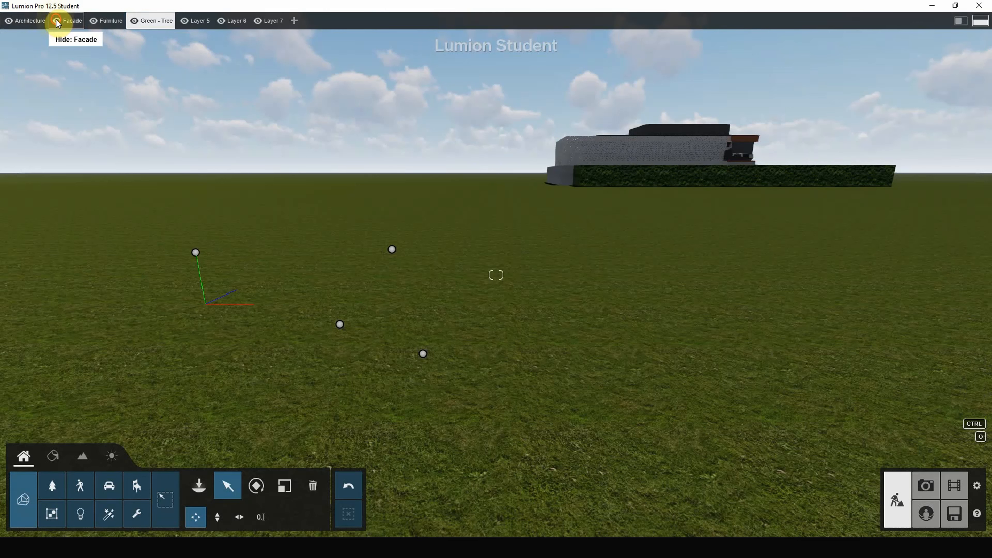
{"action": "left_click", "coordinate": [57, 22]}
{"action": "left_click", "coordinate": [57, 22]}
Step: Move the furniture model away from the other models and assign it to the Furniture layer
{"action": "mouse_move", "coordinate": [340, 325]}
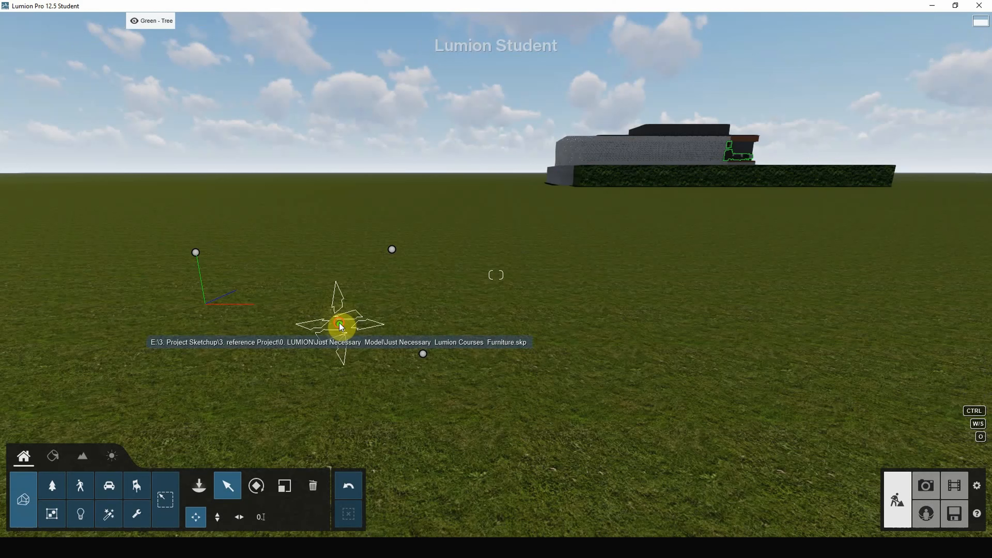
{"action": "left_click_drag", "start_coordinate": [340, 326], "coordinate": [721, 386]}
{"action": "left_click", "coordinate": [881, 89]}
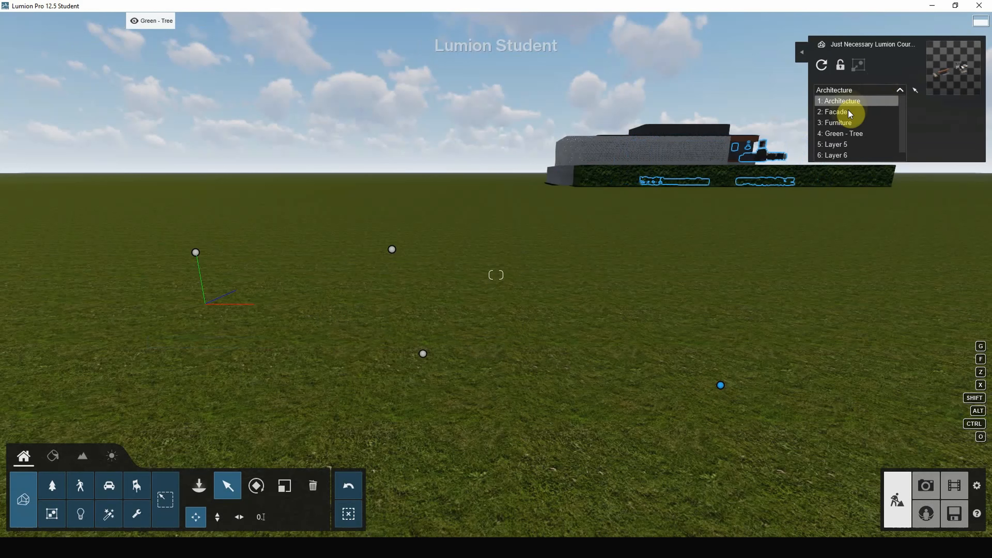
{"action": "left_click", "coordinate": [841, 124]}
Step: Move the green walls model slightly and assign it to the Green - Tree layer
{"action": "mouse_move", "coordinate": [425, 353]}
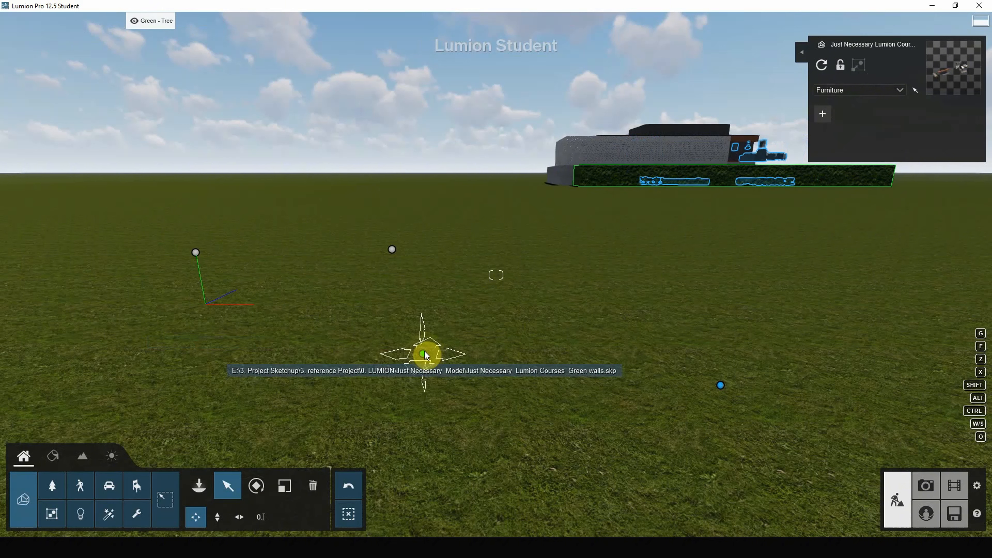
{"action": "left_click_drag", "start_coordinate": [425, 354], "coordinate": [433, 363]}
{"action": "left_click", "coordinate": [893, 93]}
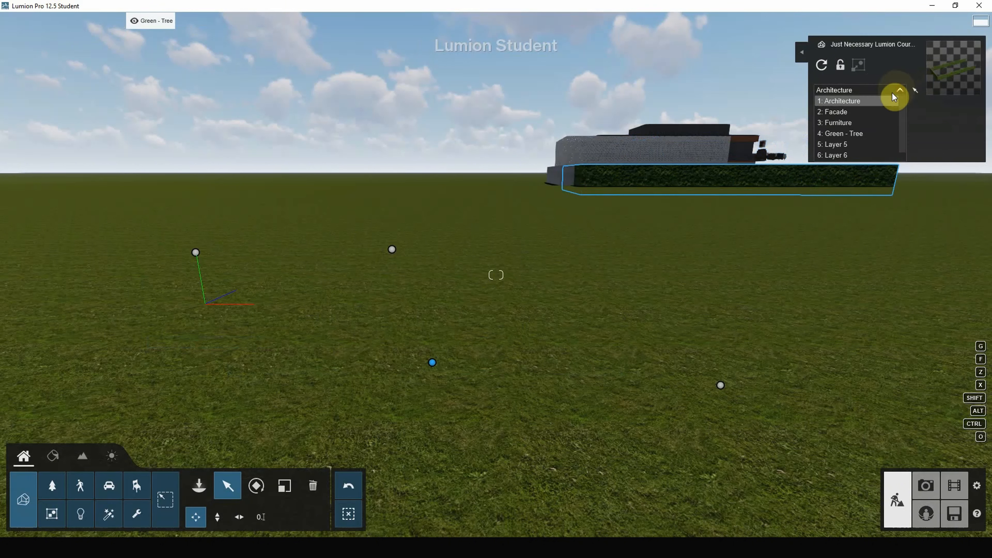
{"action": "left_click", "coordinate": [859, 132]}
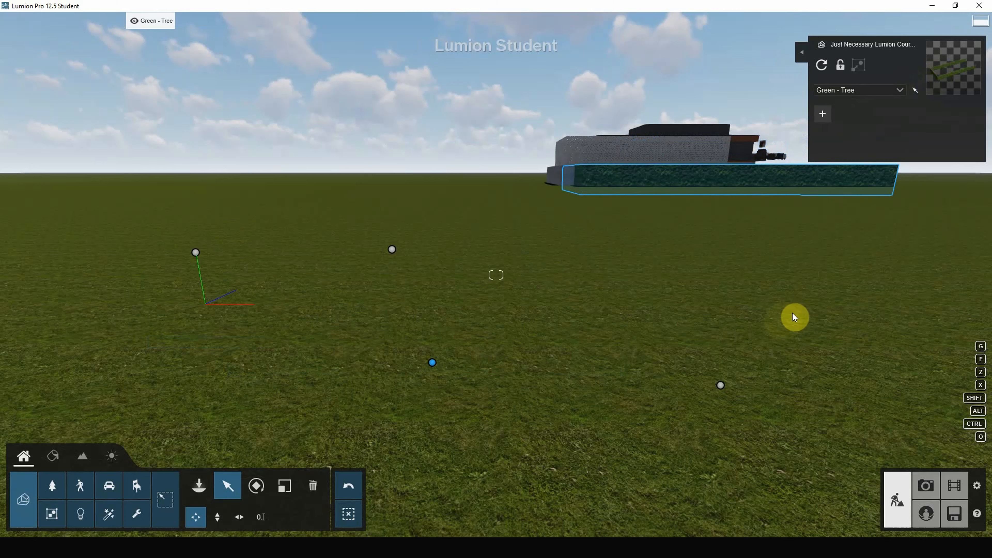
Step: Select all four imported models together and set their position to X 5, Y 5 and Z 5 m
{"action": "right_click_drag", "start_coordinate": [615, 278], "coordinate": [264, 395]}
{"action": "scroll", "coordinate": [591, 330], "scroll_direction": "down", "scroll_amount": 7}
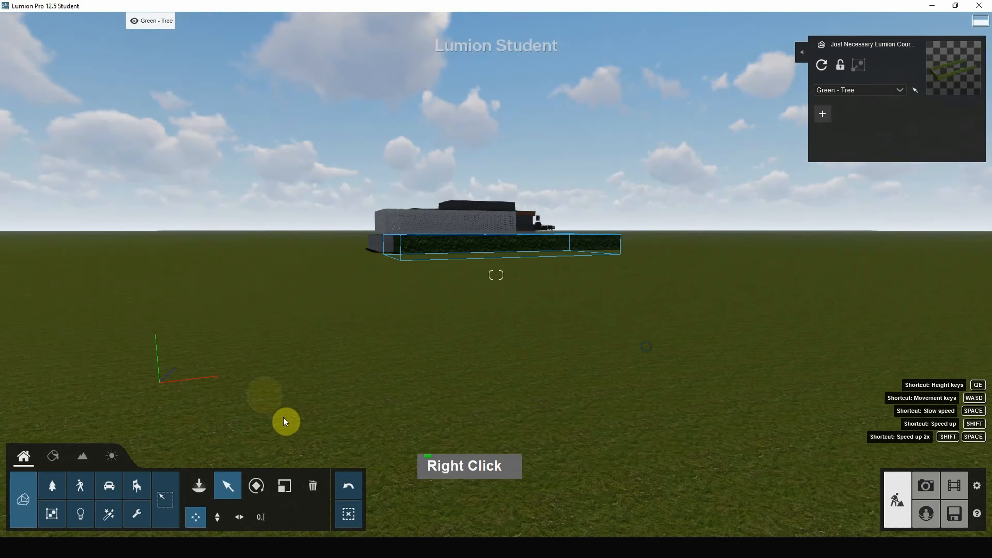
{"action": "right_click_drag", "start_coordinate": [579, 354], "coordinate": [643, 350]}
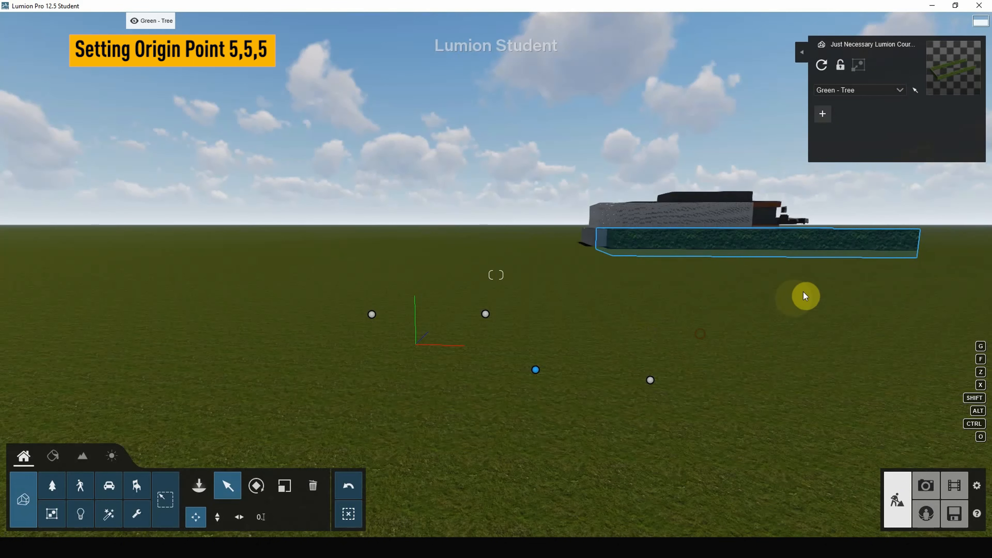
{"action": "left_click_drag", "start_coordinate": [789, 270], "coordinate": [275, 409], "text": "ctrl"}
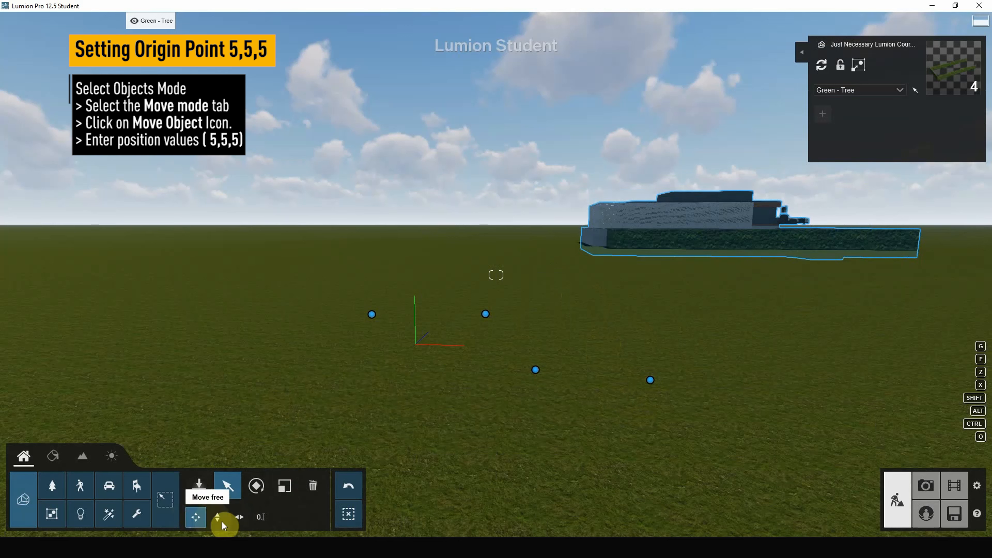
{"action": "left_click", "coordinate": [260, 516]}
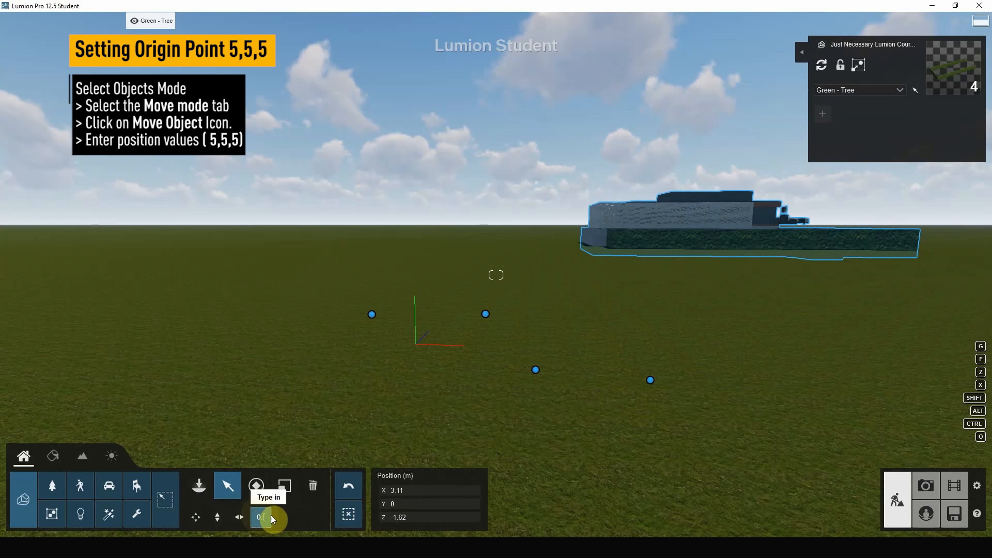
{"action": "left_click", "coordinate": [411, 490]}
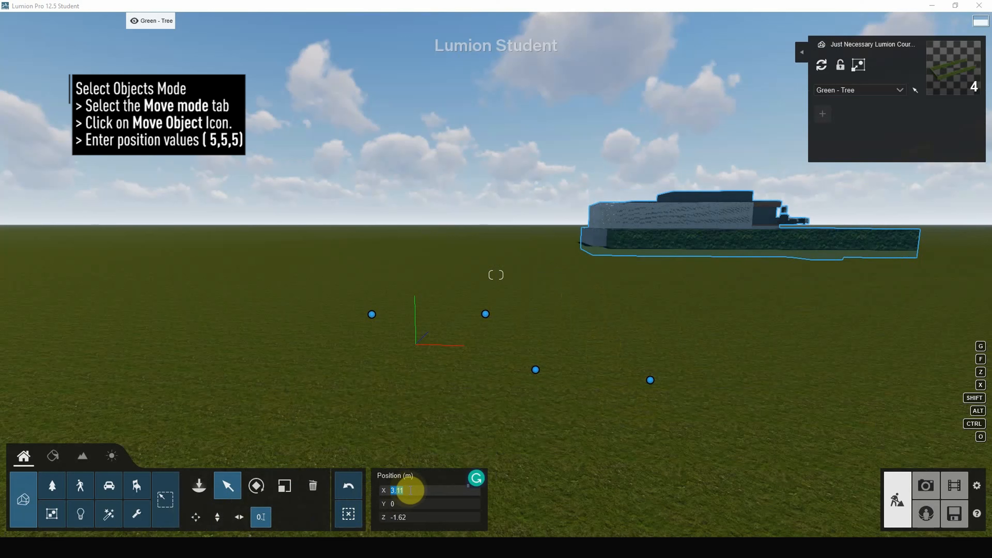
{"action": "type", "text": "5"}
{"action": "left_click", "coordinate": [399, 504]}
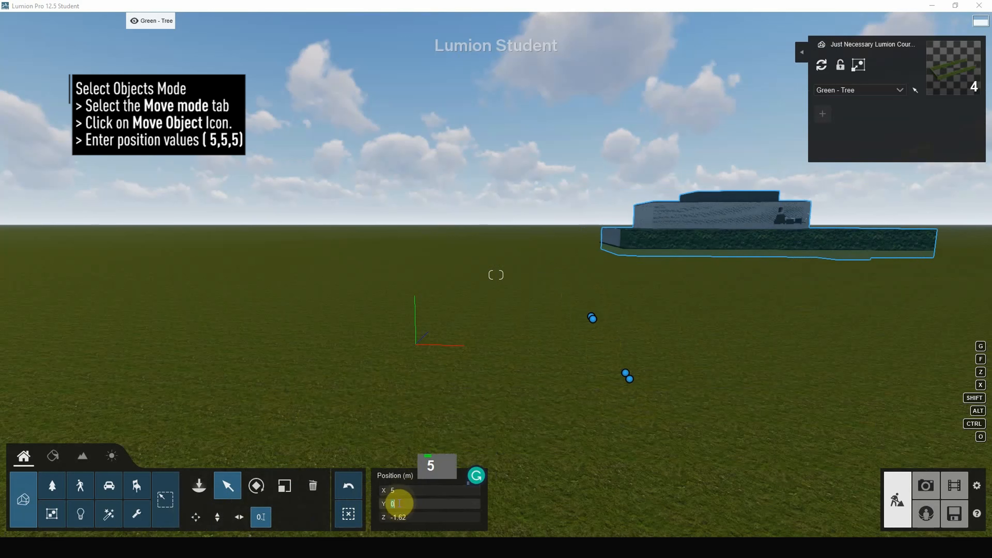
{"action": "type", "text": "5"}
{"action": "left_click", "coordinate": [411, 517]}
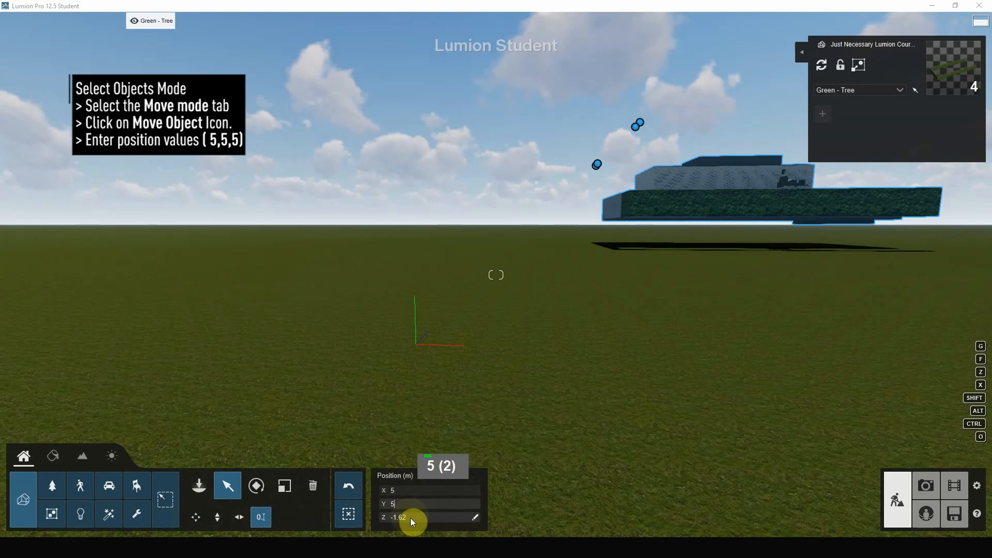
{"action": "type", "text": "5"}
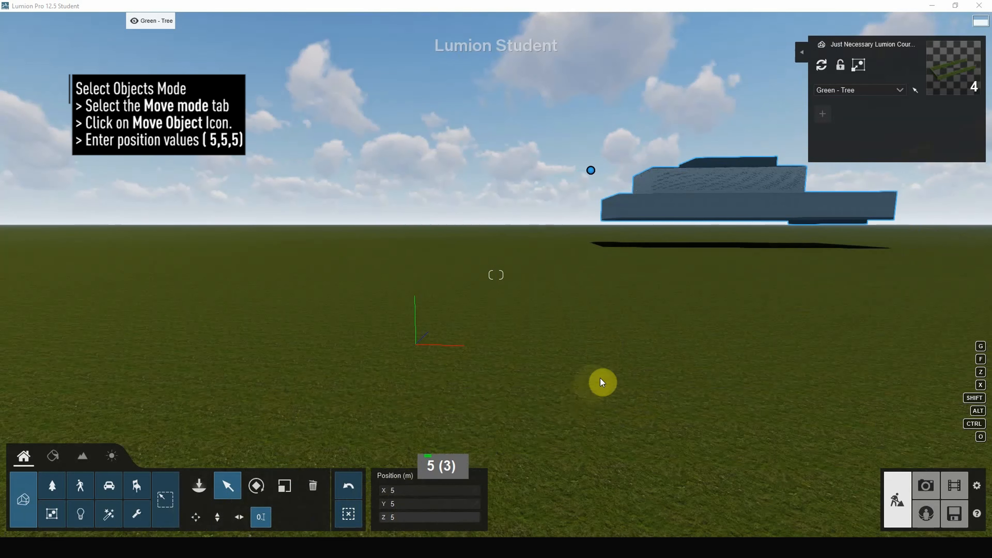
Step: Examine the aligned building from outside and underneath to check how the four models fit together
{"action": "right_click_drag", "start_coordinate": [497, 362], "coordinate": [495, 362]}
{"action": "scroll", "coordinate": [500, 207], "scroll_direction": "up", "scroll_amount": 9}
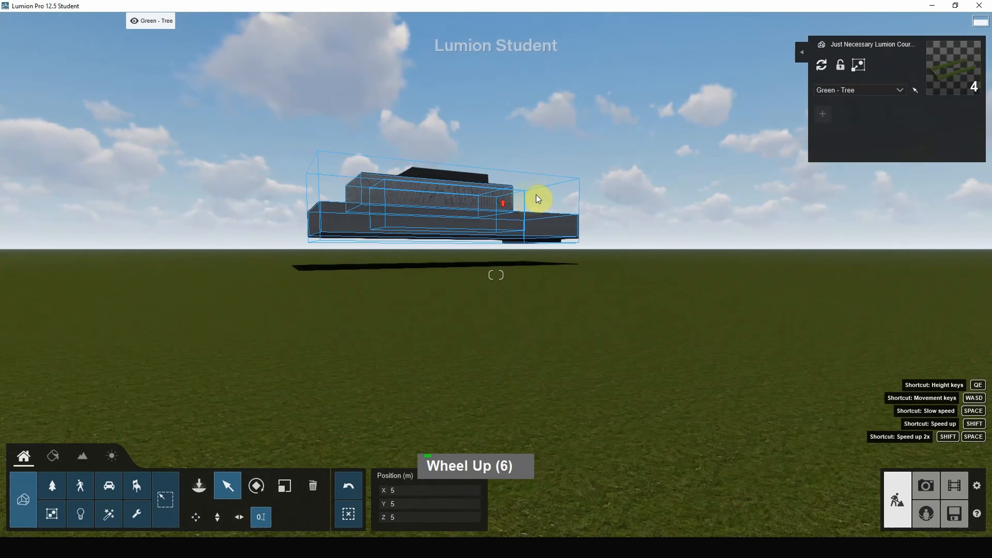
{"action": "scroll", "coordinate": [539, 197], "scroll_direction": "up", "scroll_amount": 9}
{"action": "key", "text": "w"}
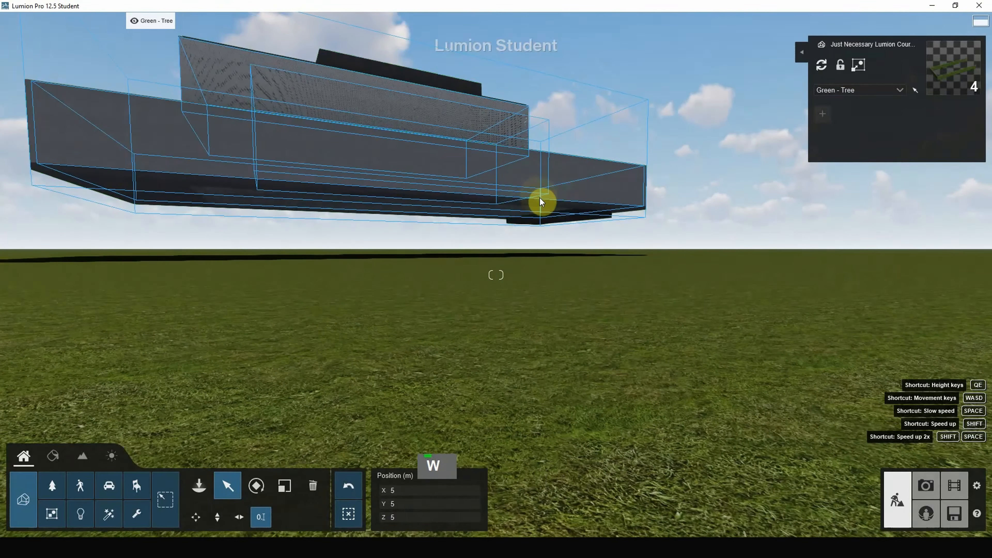
{"action": "key", "text": "q"}
{"action": "key", "text": "q"}
{"action": "key", "text": "q"}
{"action": "key", "text": "q"}
{"action": "key", "text": "q"}
{"action": "key", "text": "q"}
{"action": "key", "text": "q"}
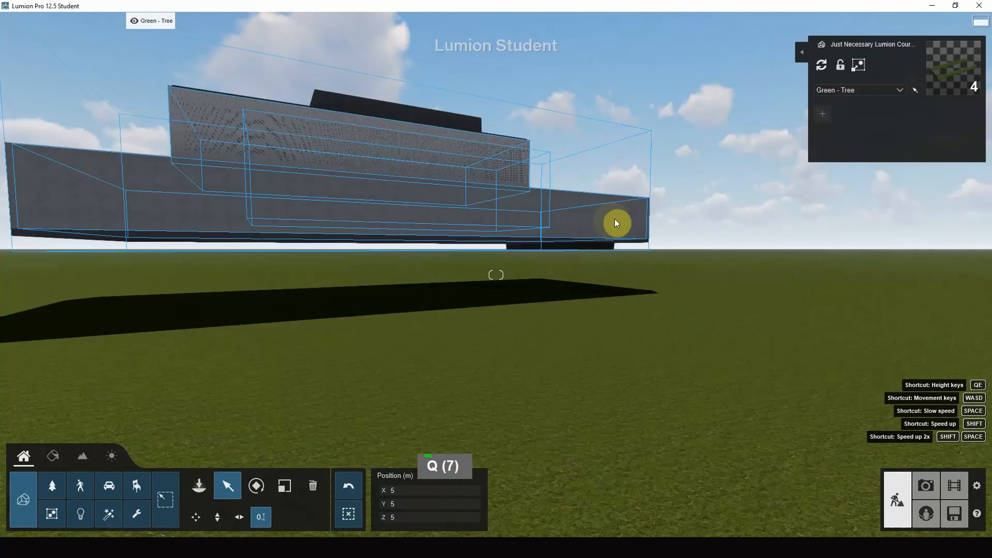
{"action": "right_click_drag", "start_coordinate": [615, 219], "coordinate": [603, 221]}
{"action": "key", "text": "shift+d"}
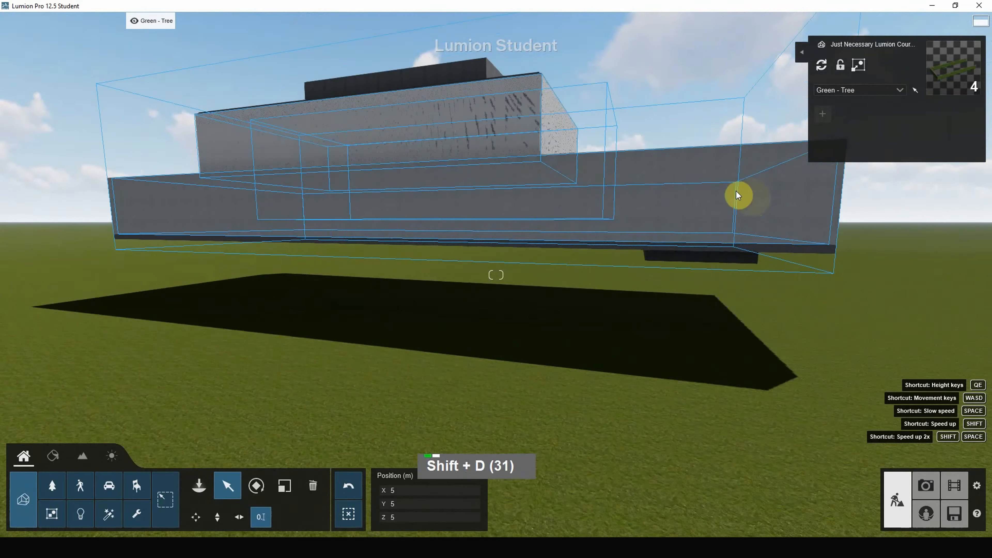
{"action": "key", "text": "shift+d"}
{"action": "key", "text": "shift+d"}
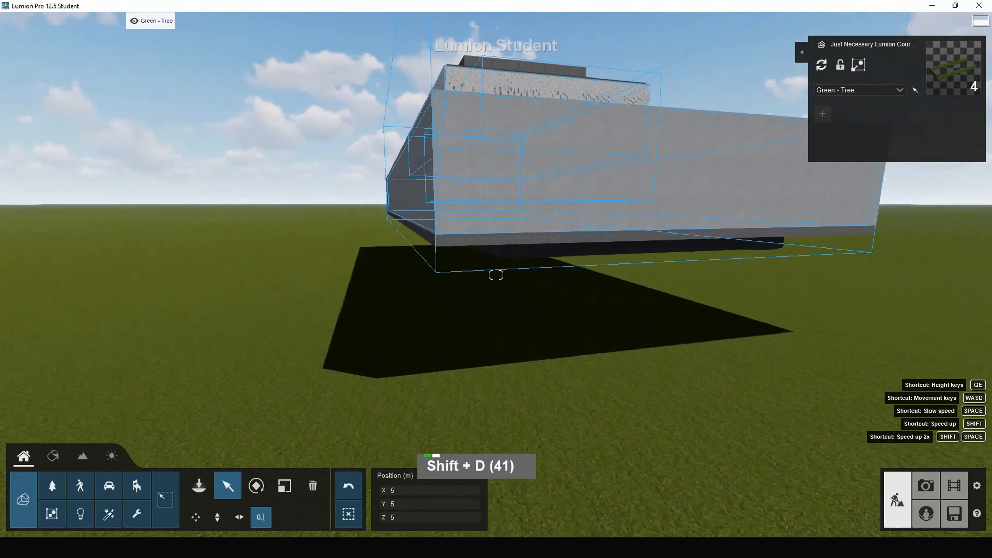
{"action": "scroll", "coordinate": [748, 146], "scroll_direction": "up", "scroll_amount": 1, "text": "shift"}
{"action": "scroll", "coordinate": [734, 151], "scroll_direction": "up", "scroll_amount": 5}
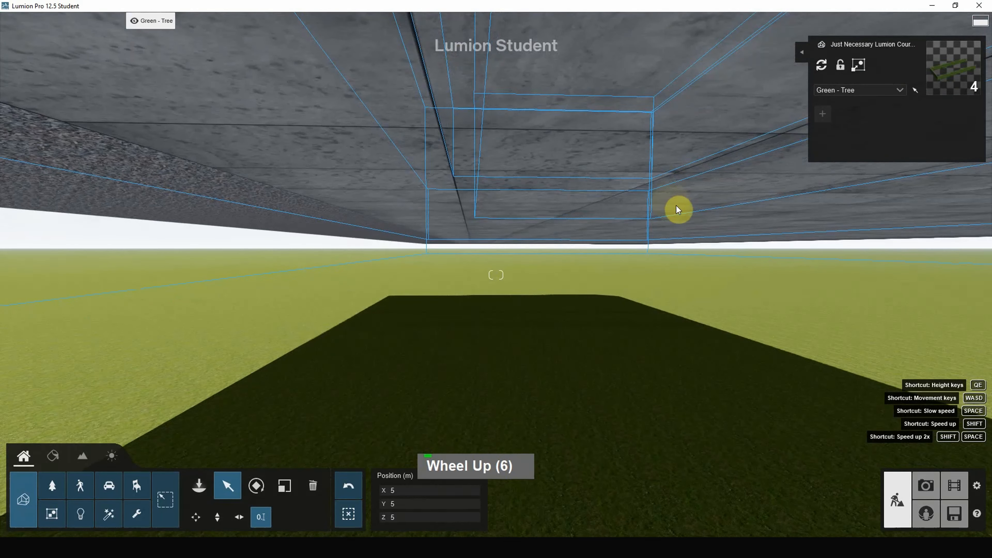
Step: Frame a frontal view of the house across the pool, showing the terrace, facade and both green walls
{"action": "key", "text": "q"}
{"action": "key", "text": "d"}
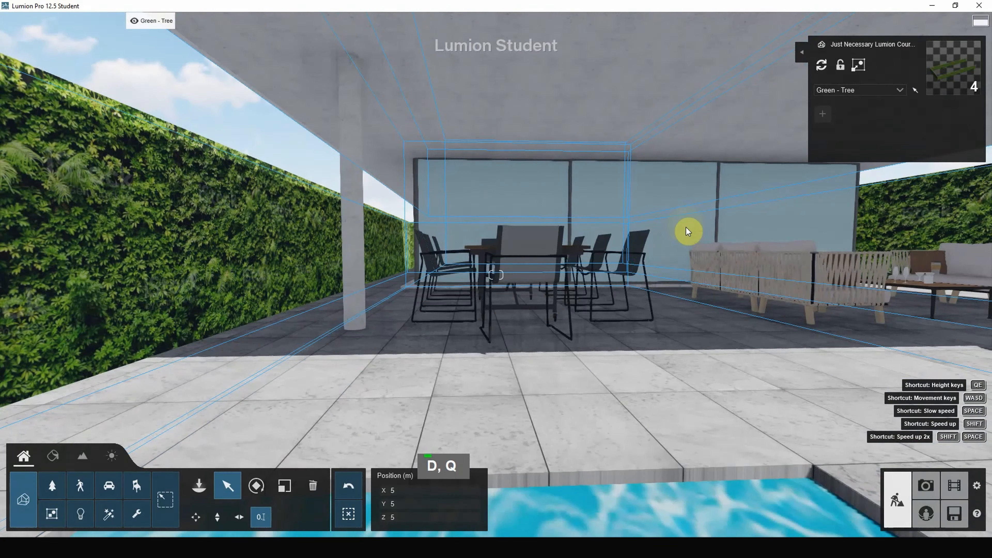
{"action": "scroll", "coordinate": [492, 290], "scroll_direction": "down", "scroll_amount": 3}
{"action": "key", "text": "d"}
{"action": "key", "text": "d"}
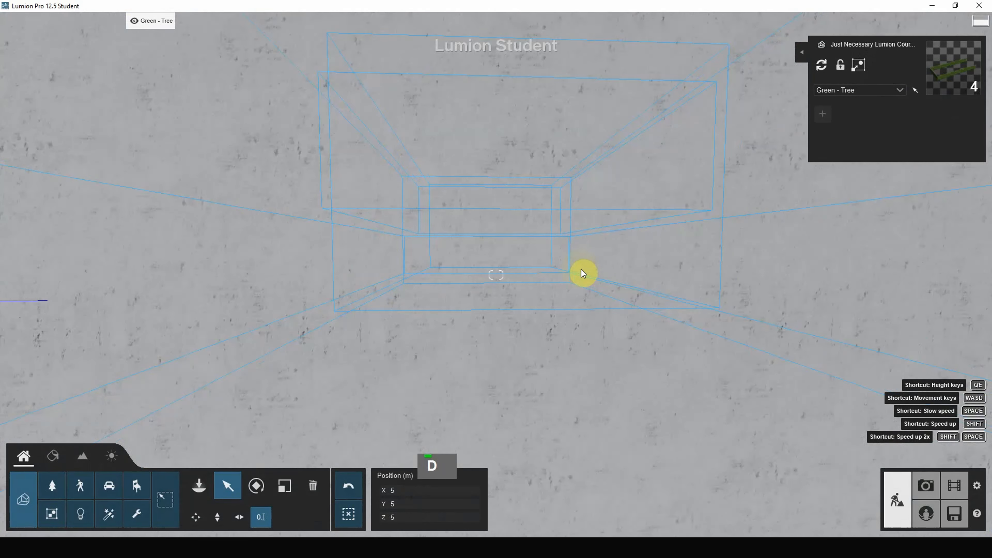
{"action": "scroll", "coordinate": [575, 268], "scroll_direction": "up", "scroll_amount": 4}
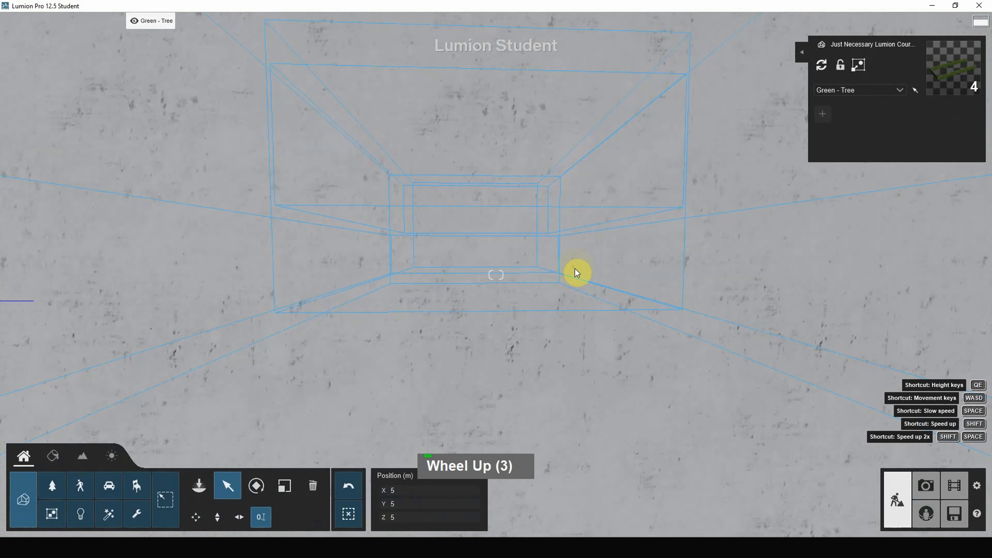
{"action": "scroll", "coordinate": [619, 236], "scroll_direction": "up", "scroll_amount": 3}
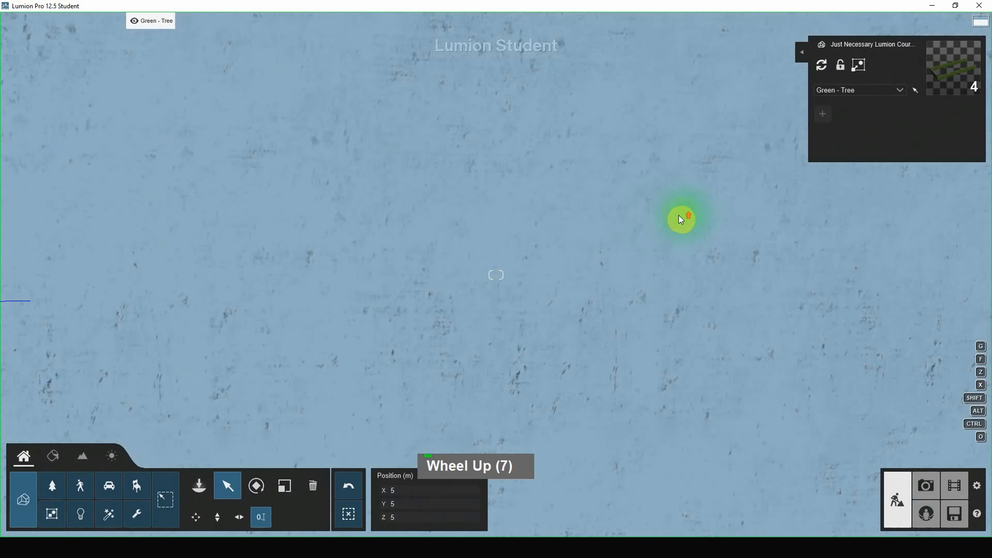
{"action": "scroll", "coordinate": [677, 221], "scroll_direction": "up", "scroll_amount": 8}
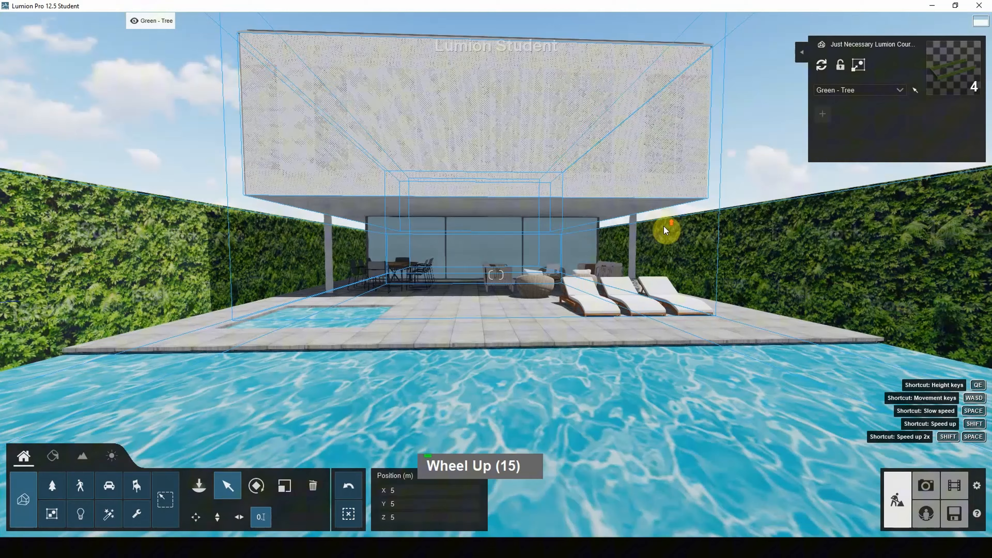
{"action": "right_click_drag", "start_coordinate": [661, 228], "coordinate": [336, 125]}
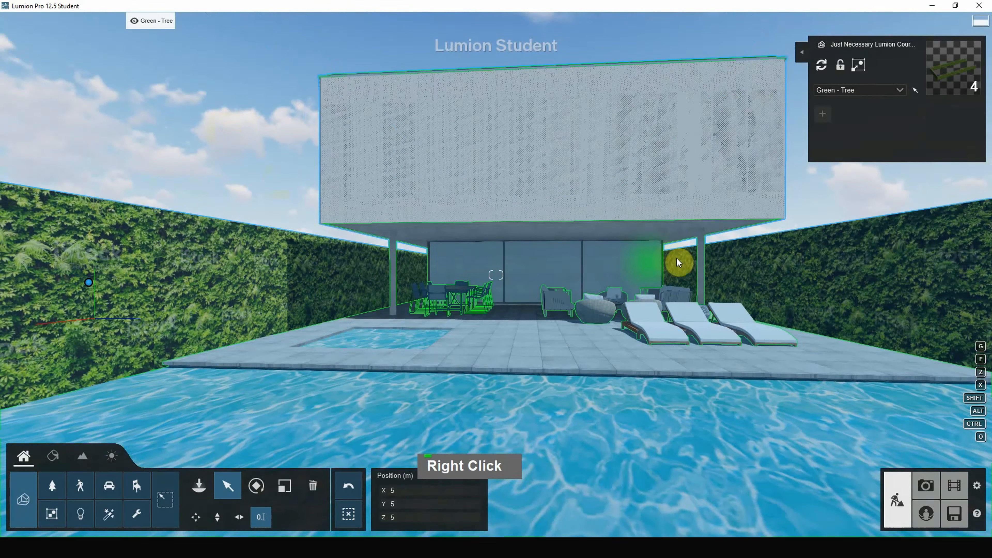
{"action": "right_click_drag", "start_coordinate": [676, 261], "coordinate": [685, 257]}
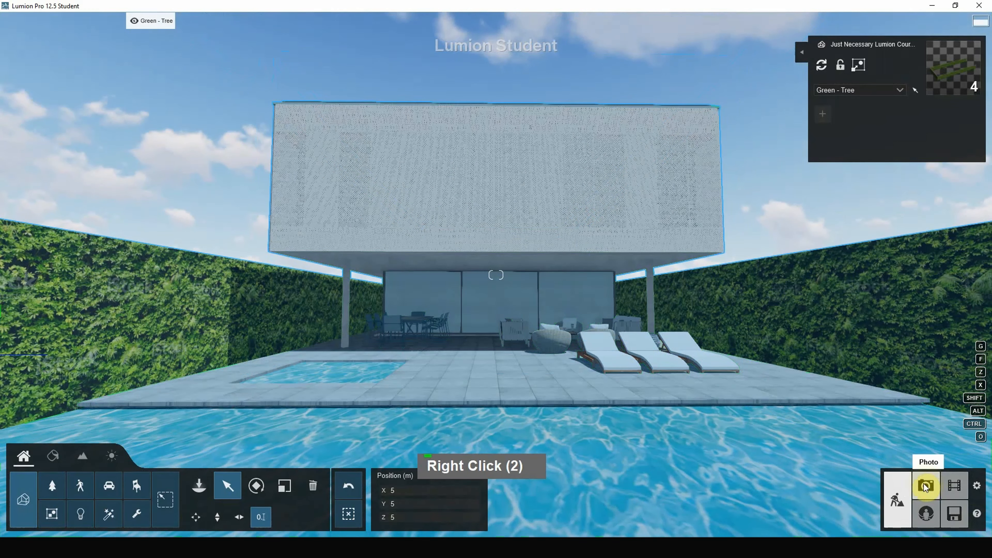
Step: Switch to Photo mode and reposition the camera sideways and vertically to a height of about 1.92 m, facing the house
{"action": "left_click", "coordinate": [926, 488]}
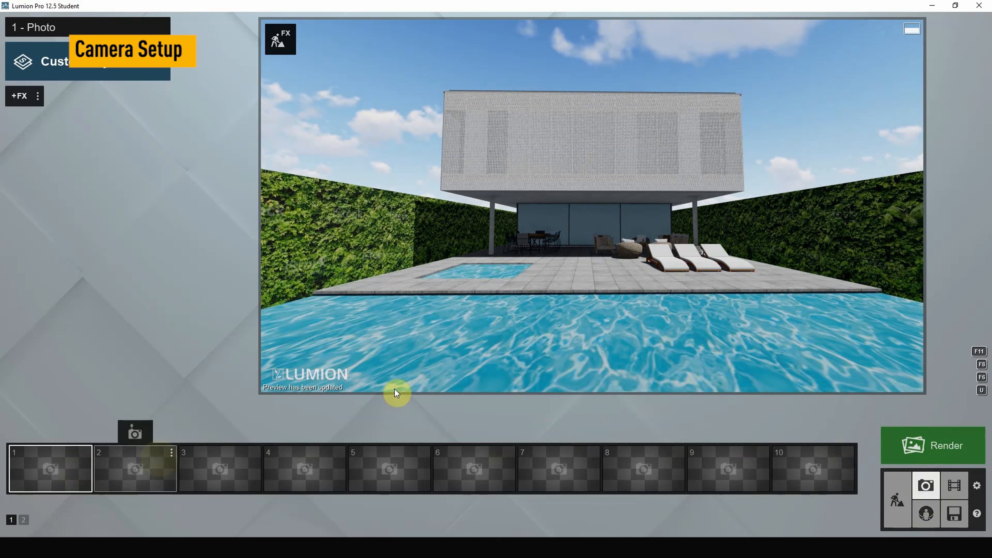
{"action": "key", "text": "d"}
{"action": "key", "text": "d"}
{"action": "key", "text": "d"}
{"action": "key", "text": "d"}
{"action": "key", "text": "d"}
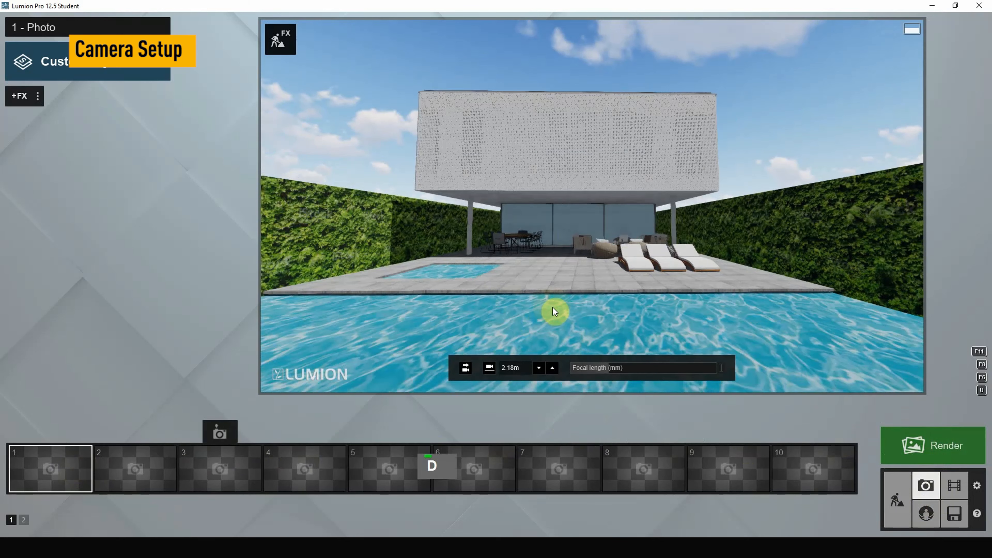
{"action": "key", "text": "a"}
{"action": "key", "text": "a"}
{"action": "key", "text": "a"}
{"action": "key", "text": "a"}
{"action": "key", "text": "s"}
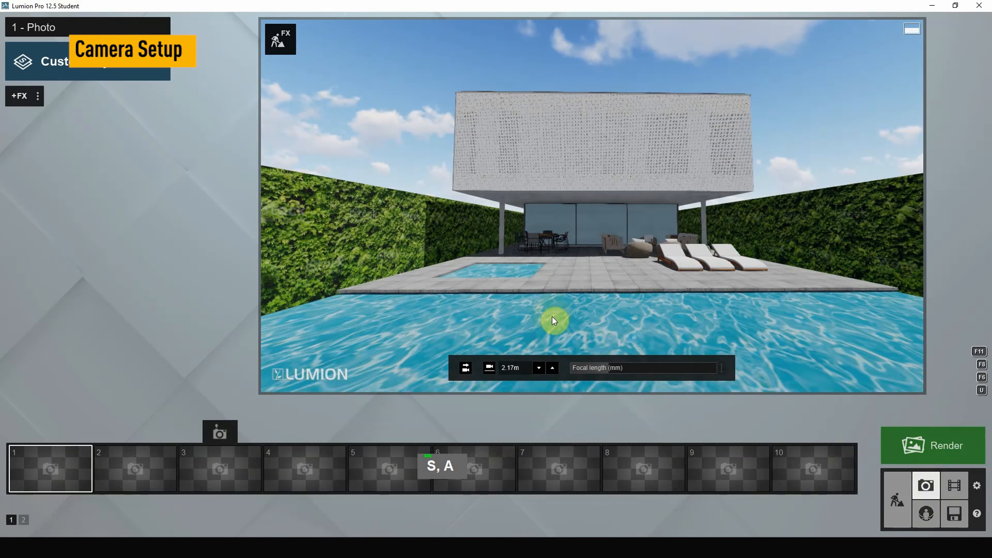
{"action": "key", "text": "w"}
{"action": "key", "text": "q"}
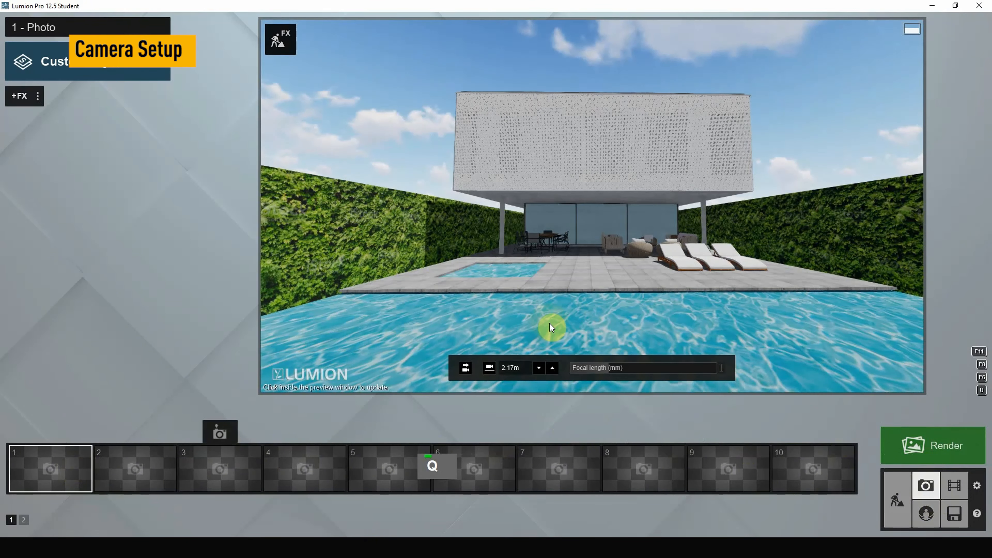
{"action": "key", "text": "e"}
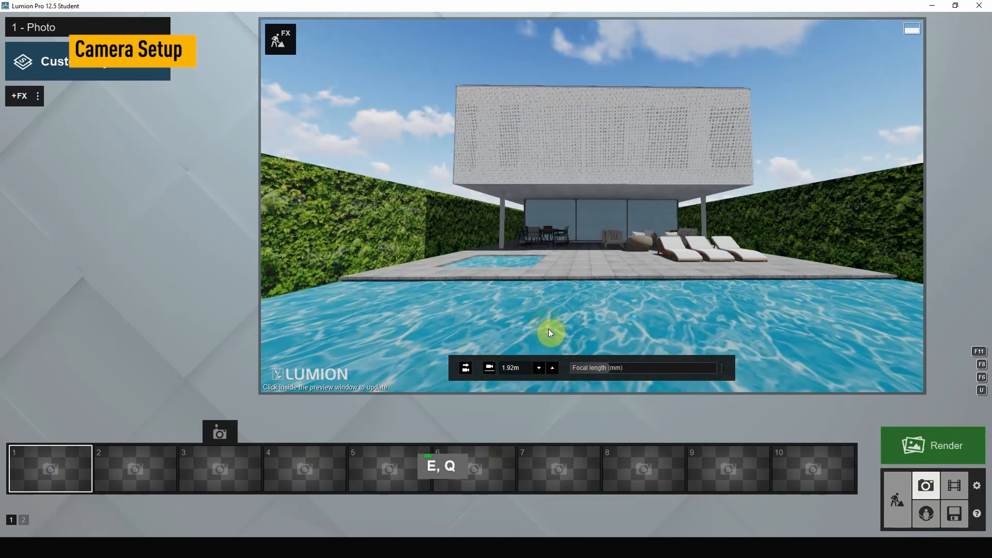
{"action": "key", "text": "s"}
{"action": "key", "text": "w"}
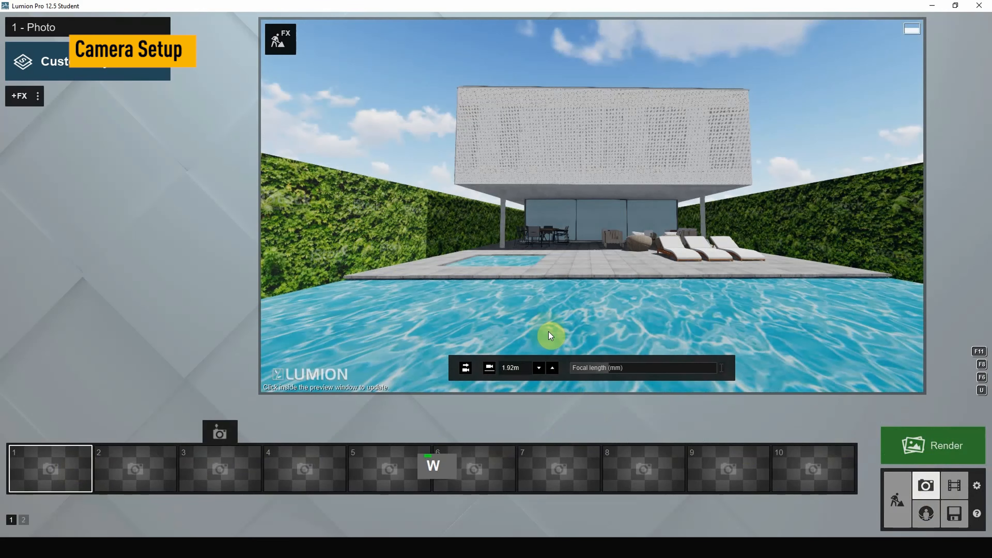
Step: Re-aim the photo camera at the house and set its focal length to about 12.8 mm
{"action": "right_click_drag", "start_coordinate": [598, 282], "coordinate": [552, 206]}
{"action": "mouse_move", "coordinate": [605, 369]}
{"action": "left_mouse_down"}
{"action": "mouse_move", "coordinate": [640, 370]}
{"action": "mouse_move", "coordinate": [613, 370]}
{"action": "left_mouse_up"}
{"action": "double_click", "coordinate": [613, 370]}
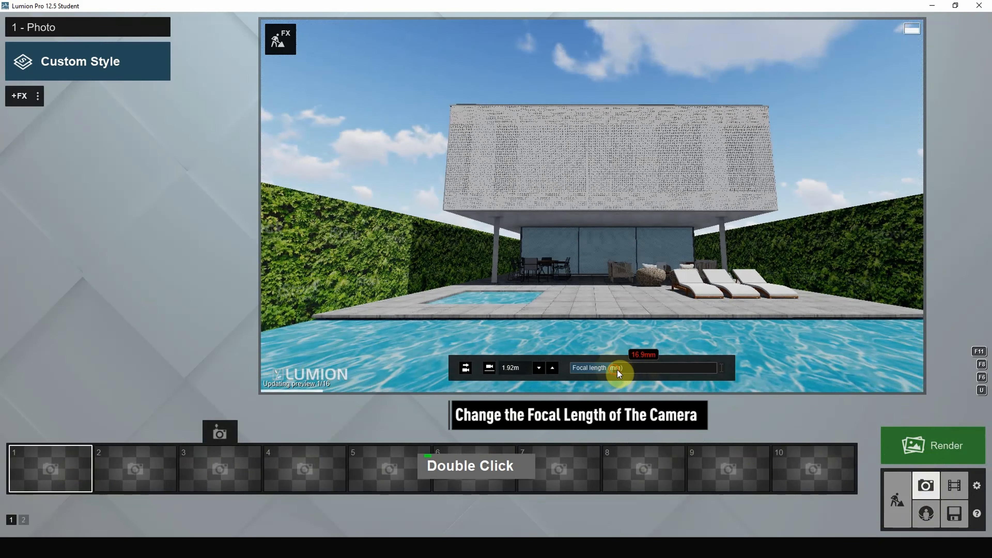
{"action": "mouse_move", "coordinate": [619, 370]}
{"action": "left_mouse_down"}
{"action": "mouse_move", "coordinate": [627, 370]}
{"action": "mouse_move", "coordinate": [603, 371]}
{"action": "left_mouse_up"}
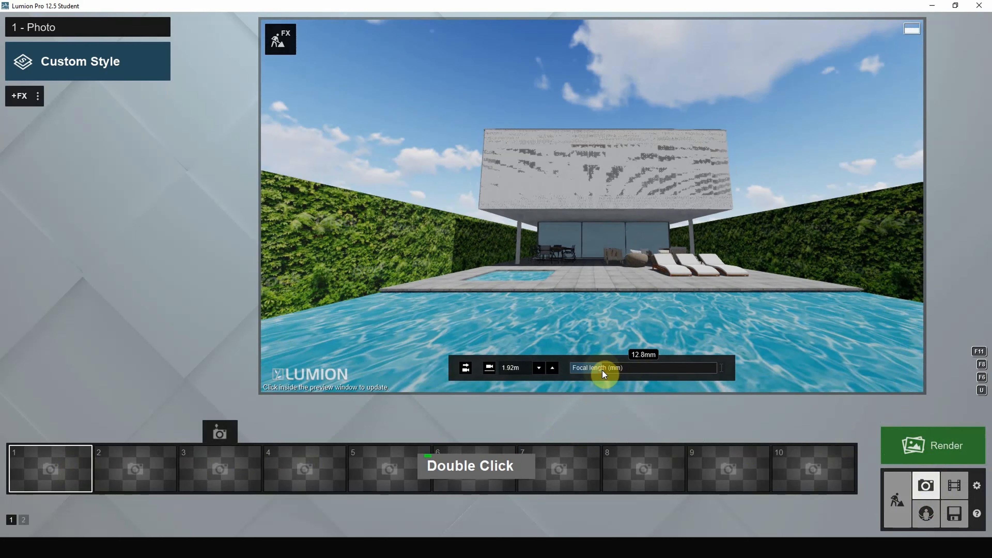
Step: Centre the house in the photo frame with small camera moves and raise the camera to about 2.01 m
{"action": "key", "text": "space"}
{"action": "key", "text": "d"}
{"action": "key", "text": "d"}
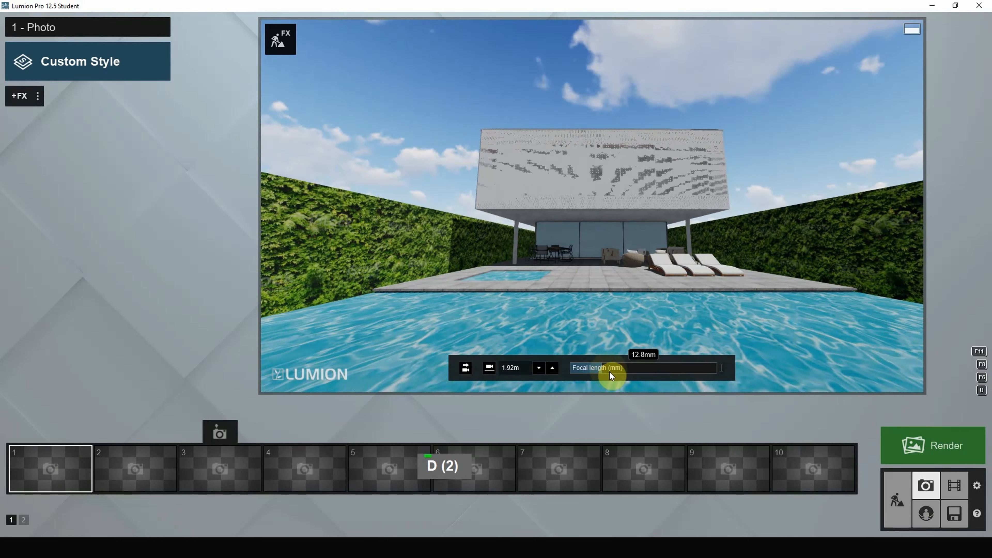
{"action": "key", "text": "d"}
{"action": "key", "text": "d"}
{"action": "key", "text": "d"}
{"action": "key", "text": "d"}
{"action": "key", "text": "d"}
{"action": "key", "text": "d"}
{"action": "key", "text": "a"}
{"action": "key", "text": "d"}
{"action": "key", "text": "d"}
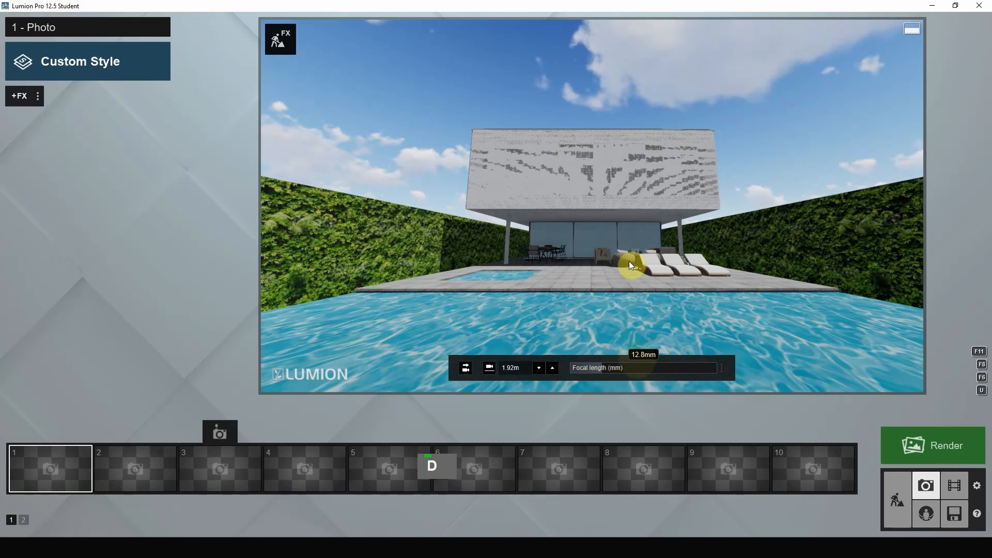
{"action": "mouse_move", "coordinate": [630, 262]}
{"action": "right_mouse_down"}
{"action": "mouse_move", "coordinate": [622, 274]}
{"action": "mouse_move", "coordinate": [623, 264]}
{"action": "right_mouse_up"}
{"action": "key", "text": "space"}
{"action": "key", "text": "q"}
{"action": "key", "text": "q"}
{"action": "key", "text": "a"}
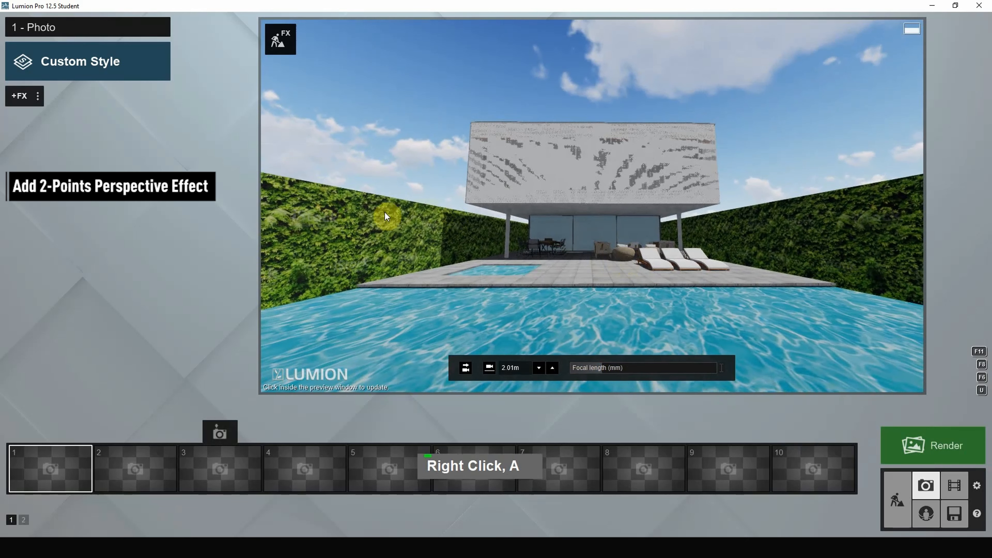
Step: Add the 2-Point Perspective effect to the photo, compare it off and on, and leave it enabled
{"action": "left_click", "coordinate": [23, 98]}
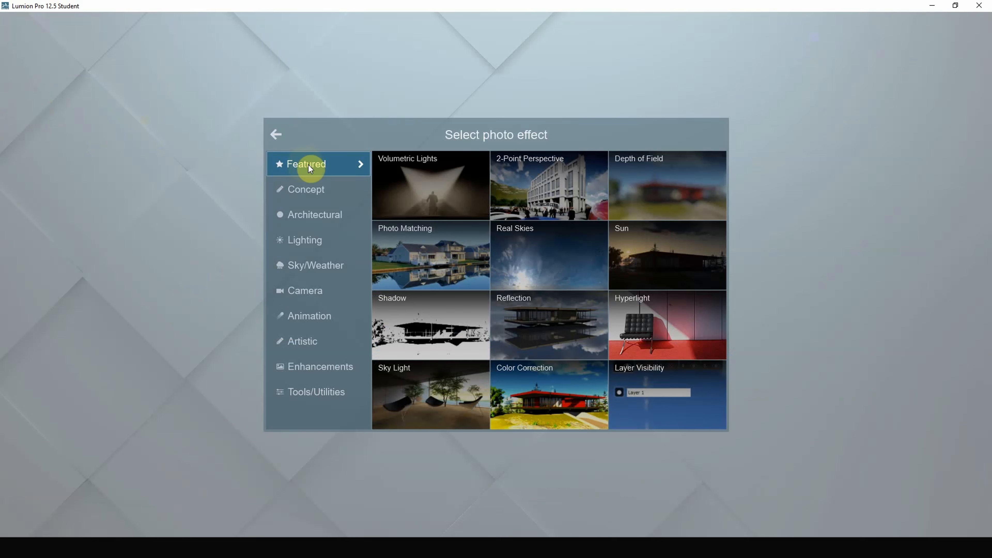
{"action": "left_click", "coordinate": [553, 186]}
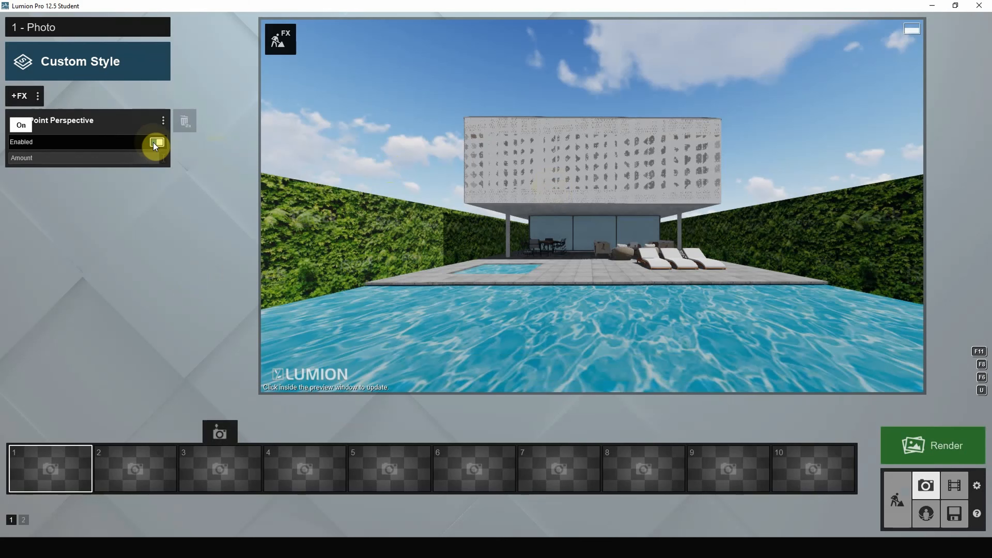
{"action": "left_click", "coordinate": [154, 143]}
{"action": "left_click", "coordinate": [154, 143]}
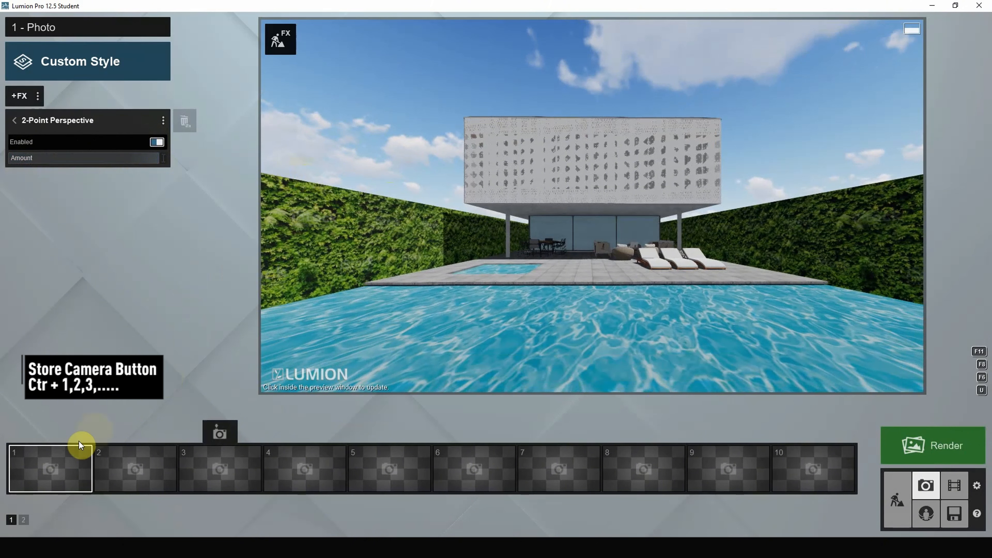
Step: Store the camera in photo slot 1, nudge the view to centre the house, and store it again in the same slot
{"action": "mouse_move", "coordinate": [36, 472]}
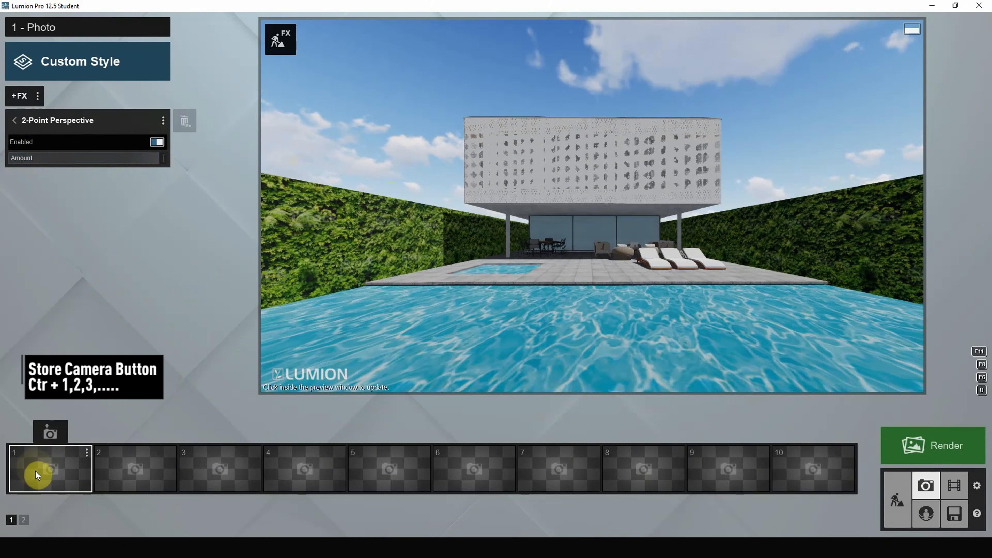
{"action": "left_click", "coordinate": [48, 431]}
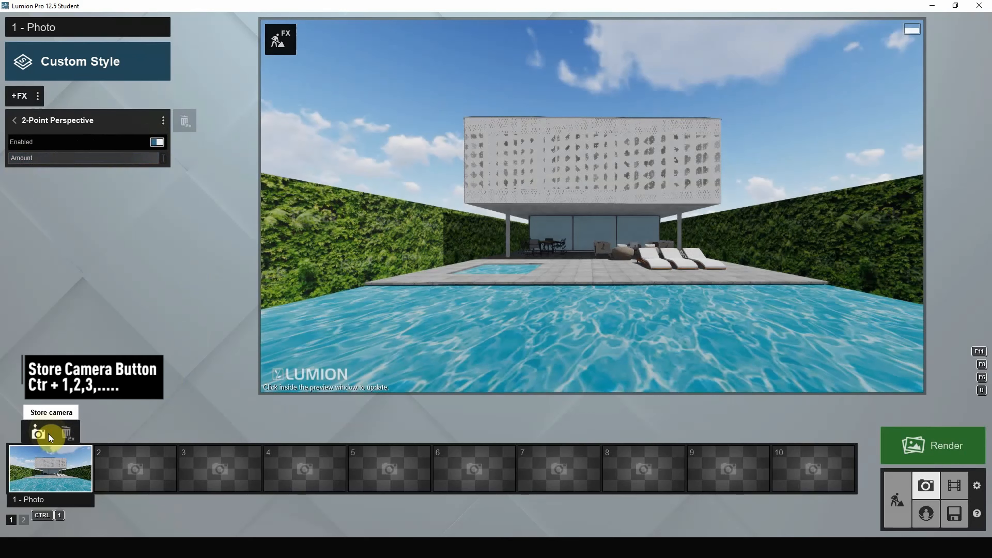
{"action": "mouse_move", "coordinate": [569, 309]}
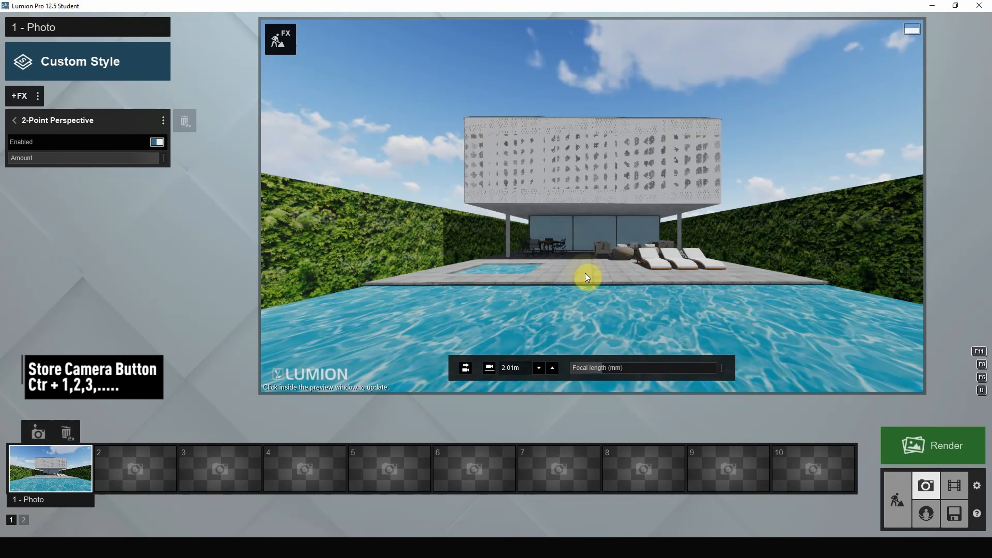
{"action": "right_click_drag", "start_coordinate": [585, 277], "coordinate": [582, 276]}
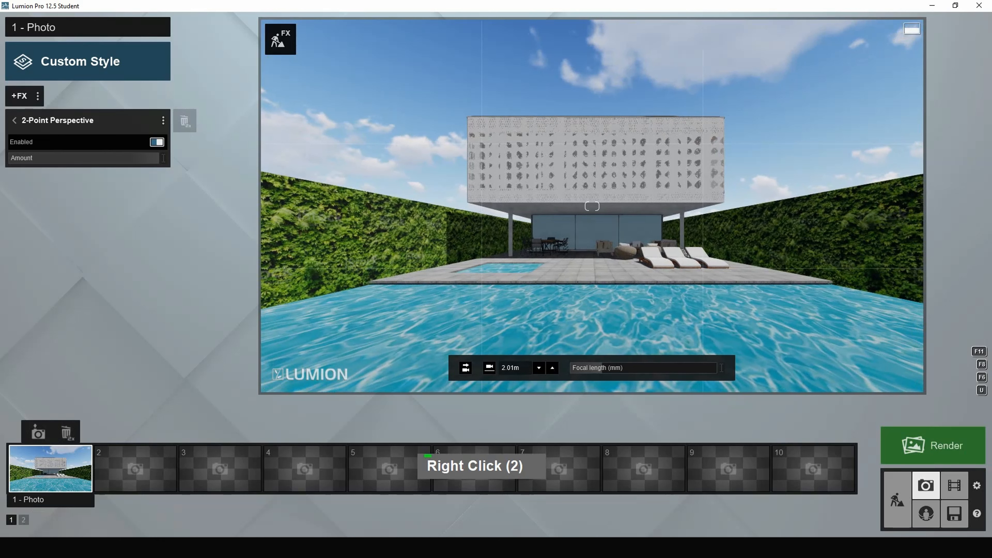
{"action": "key", "text": "space"}
{"action": "key", "text": "d"}
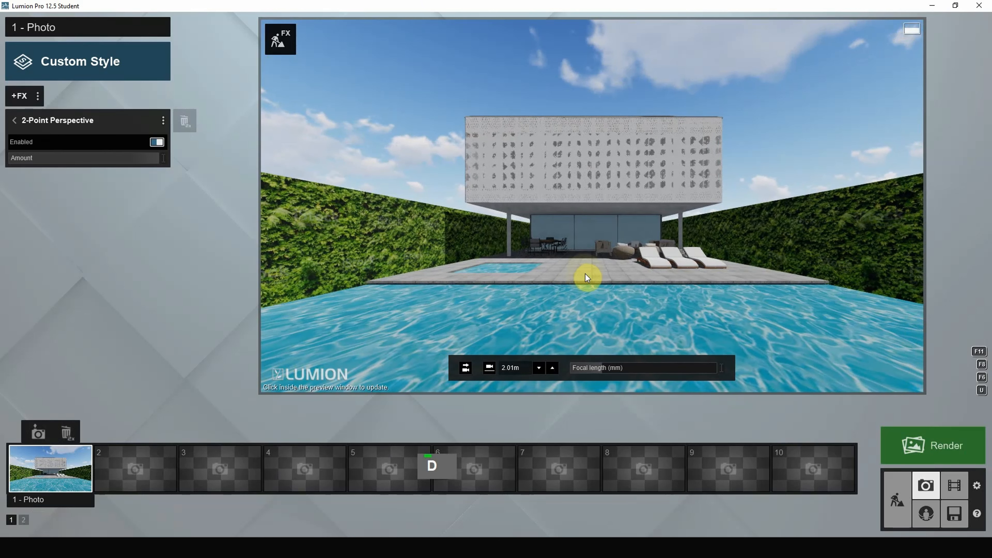
{"action": "key", "text": "ctrl+1"}
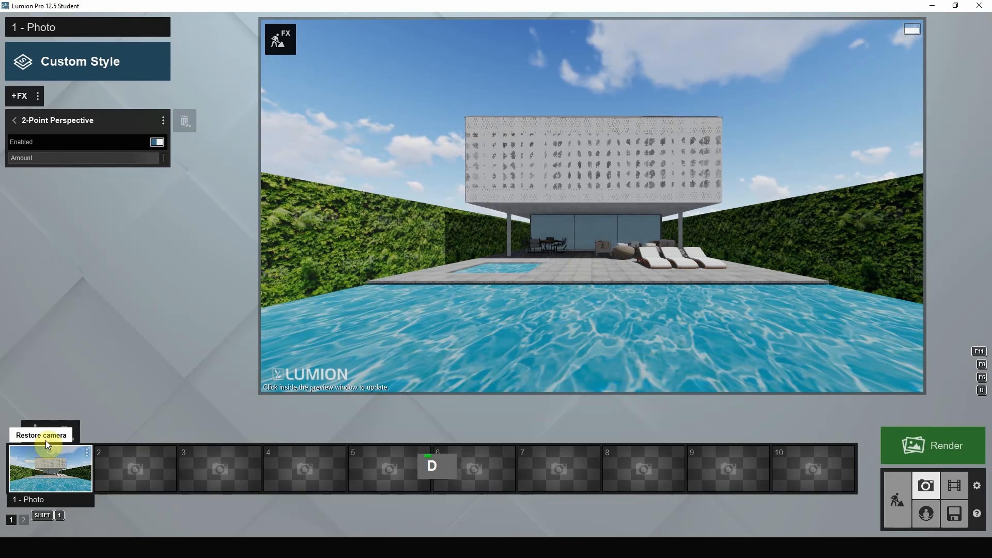
{"action": "left_click", "coordinate": [39, 435]}
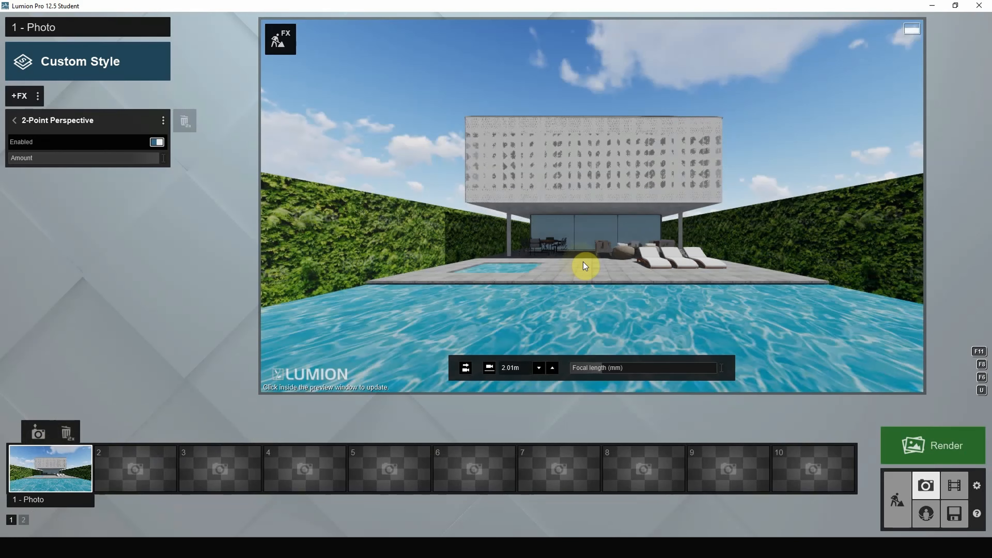
Step: Raise the camera to about 2.10 m, set the focal length to about 11.9 mm and store the view in photo slot 1
{"action": "key", "text": "q"}
{"action": "key", "text": "space"}
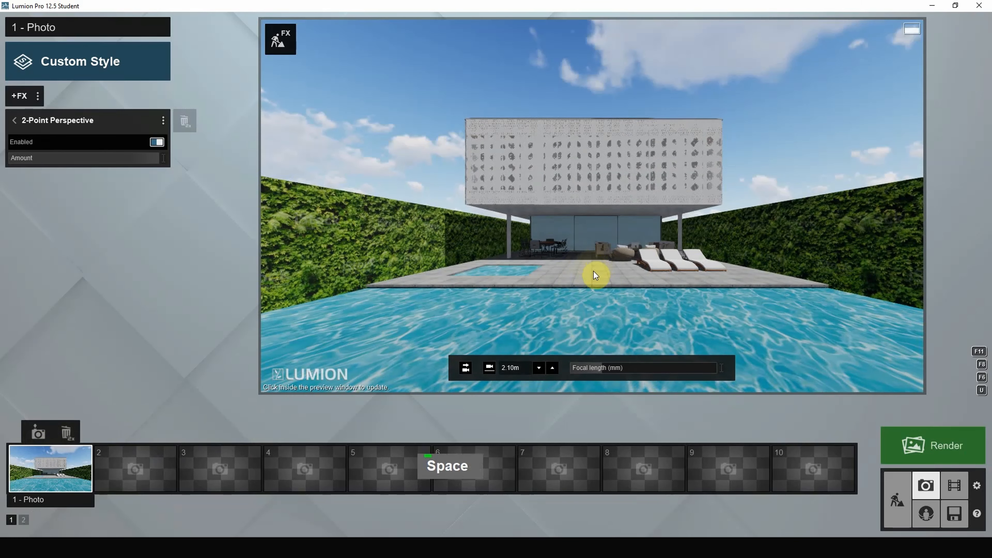
{"action": "key", "text": "s"}
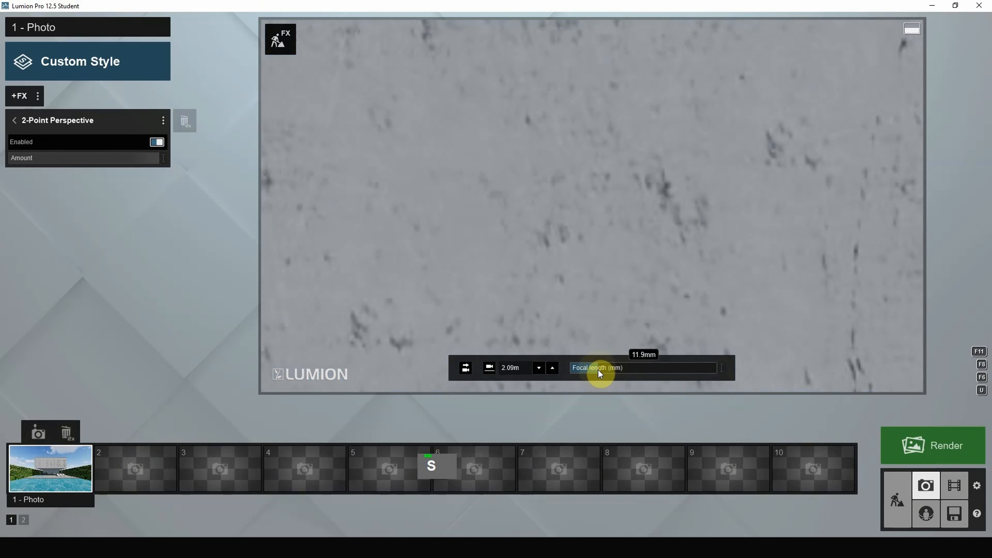
{"action": "key", "text": "w"}
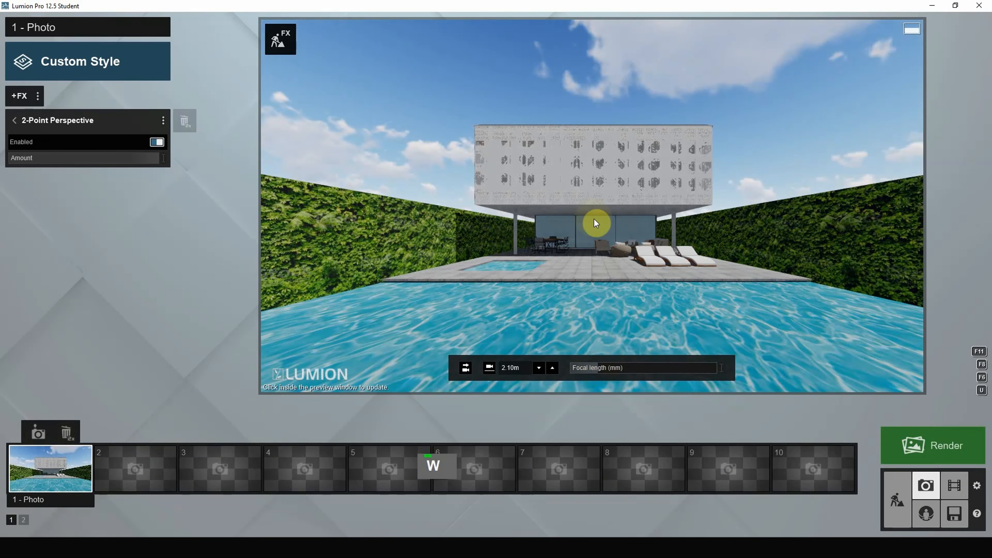
{"action": "key", "text": "space"}
{"action": "key", "text": "d"}
{"action": "key", "text": "a"}
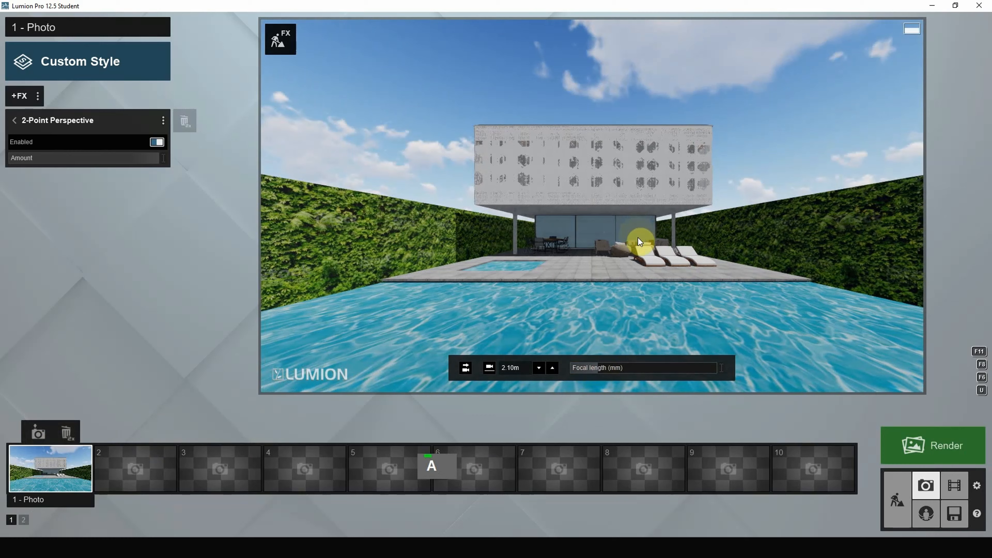
{"action": "left_click", "coordinate": [41, 432]}
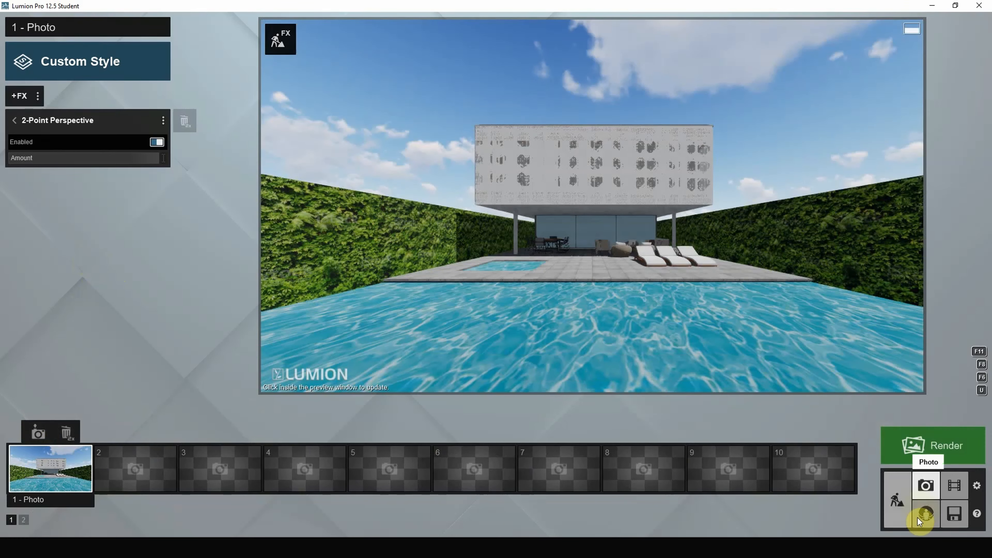
Step: Return to Build mode to continue with the scene
{"action": "left_click", "coordinate": [901, 509]}
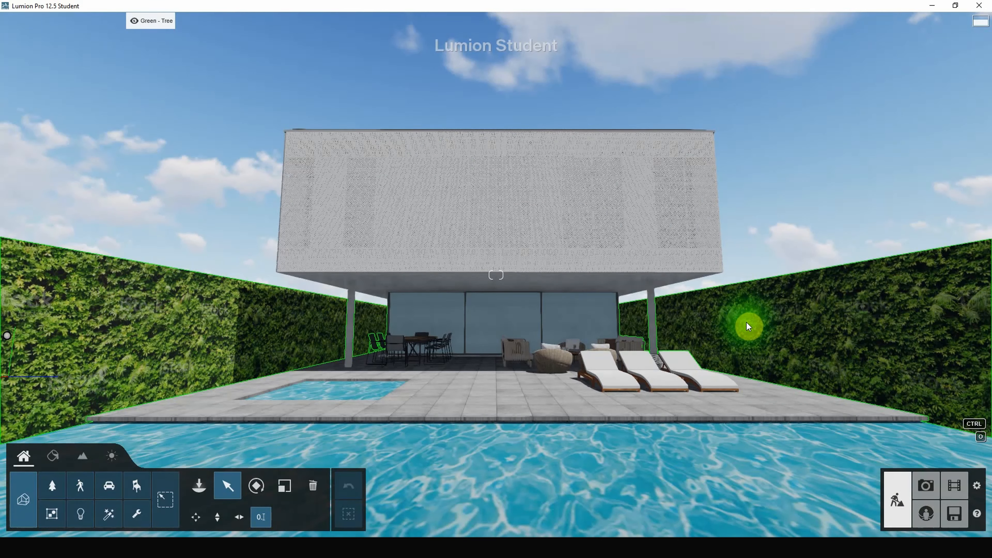
{"action": "right_click", "coordinate": [747, 322]}
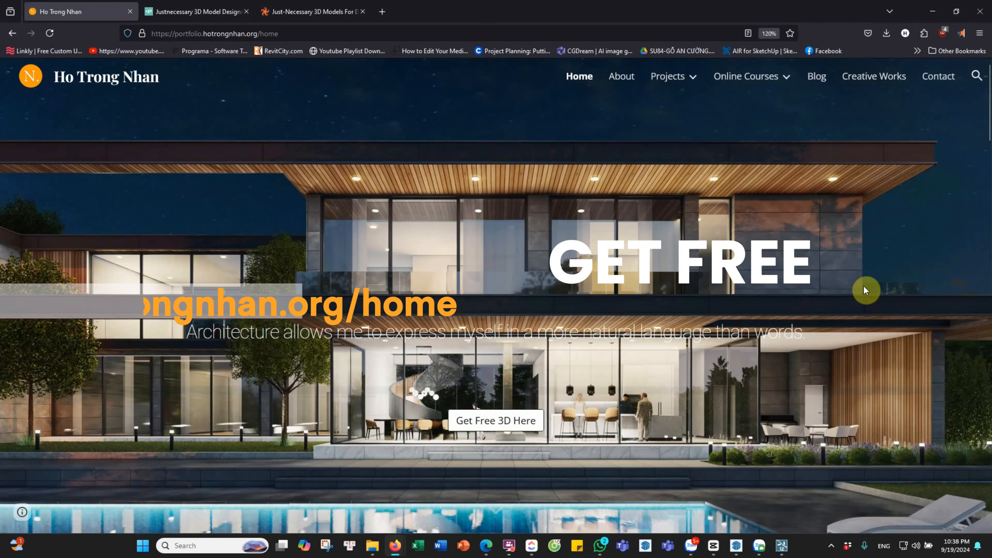
{"action": "scroll", "coordinate": [865, 288], "scroll_direction": "down", "scroll_amount": 15}
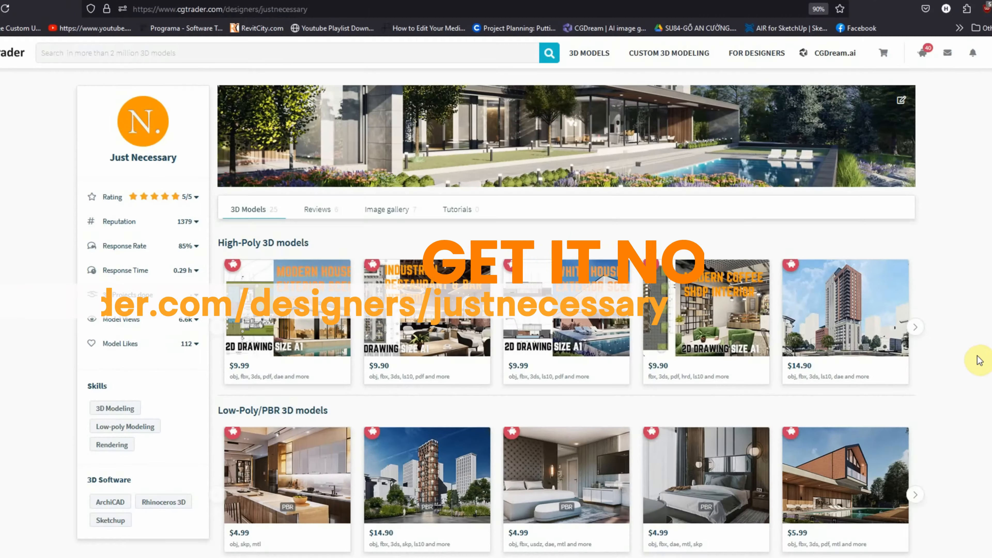
{"action": "scroll", "coordinate": [979, 359], "scroll_direction": "down", "scroll_amount": 5}
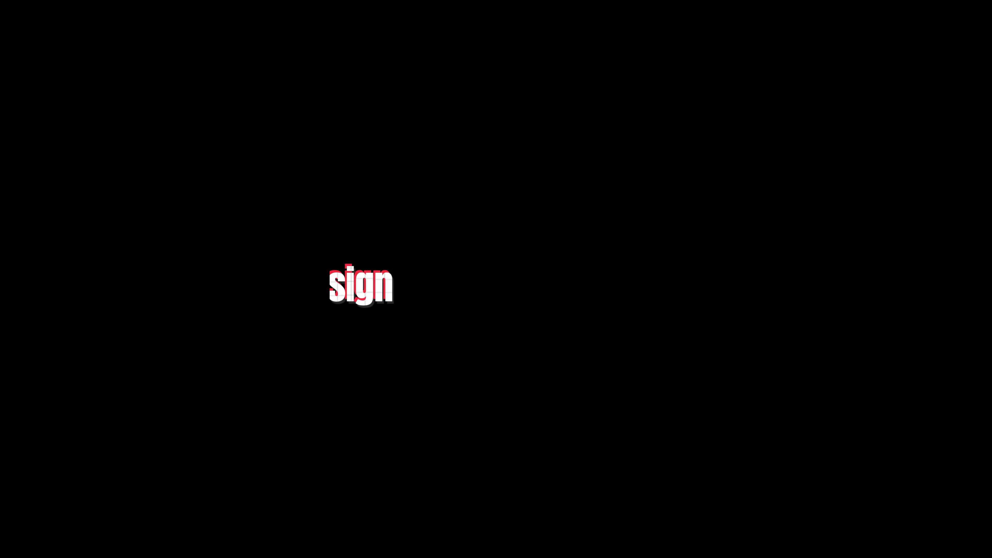